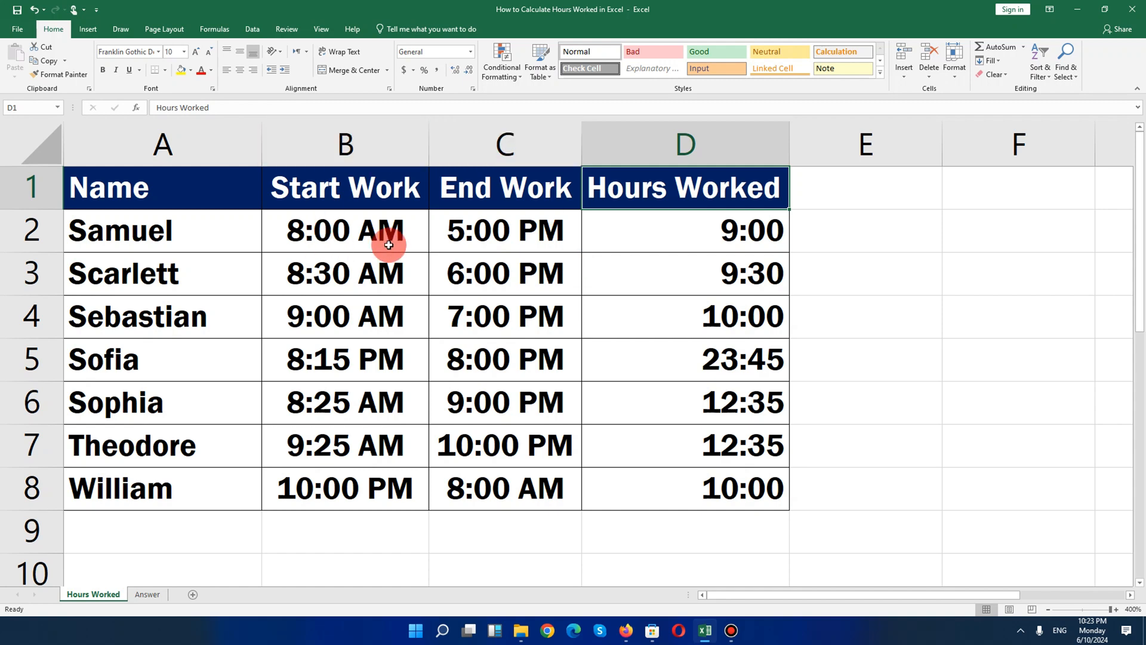
Inspect the start, end and Hours Worked cells and the example formula in row 2 of the Hours Worked sheet
{"action": "left_click", "coordinate": [388, 245]}
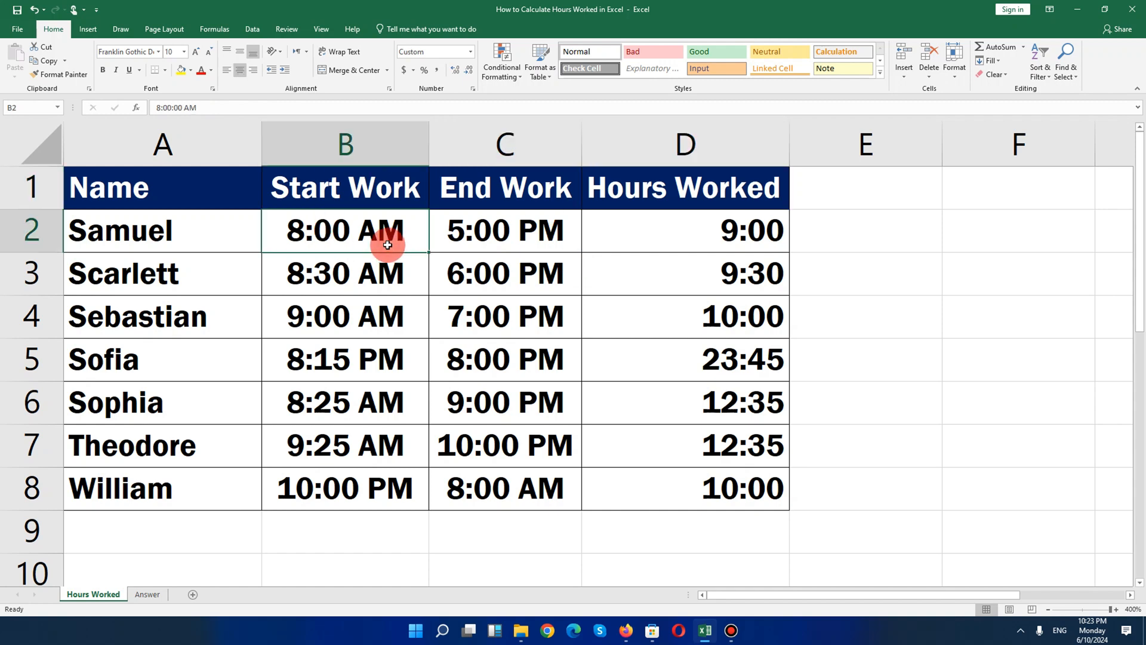
{"action": "left_click", "coordinate": [560, 242]}
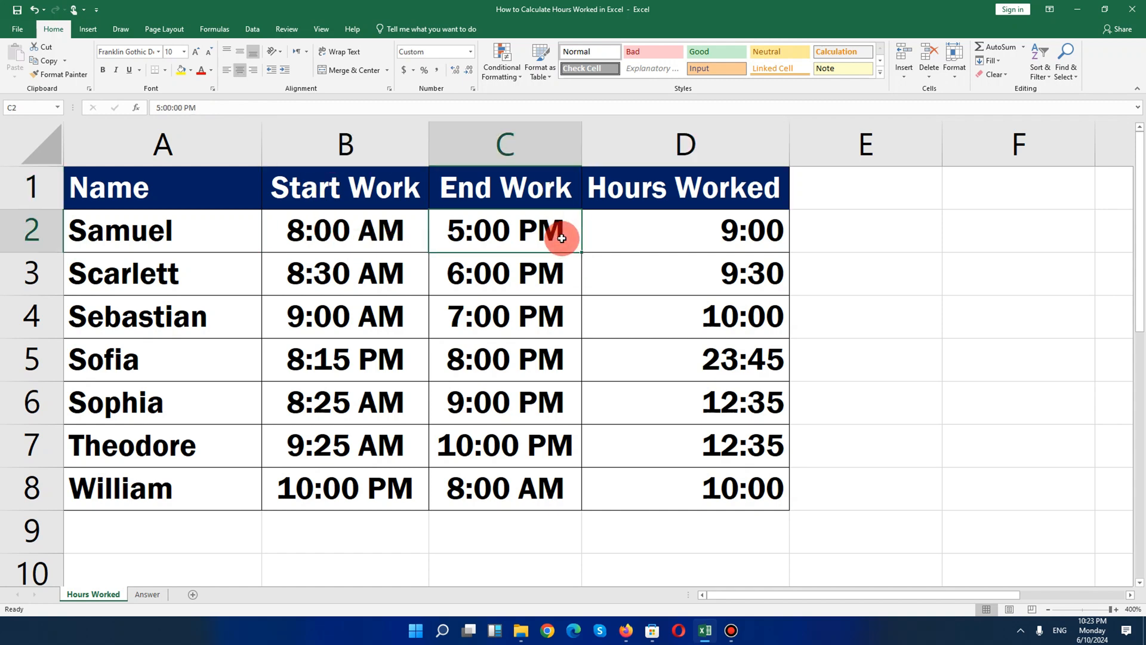
{"action": "left_click", "coordinate": [653, 234]}
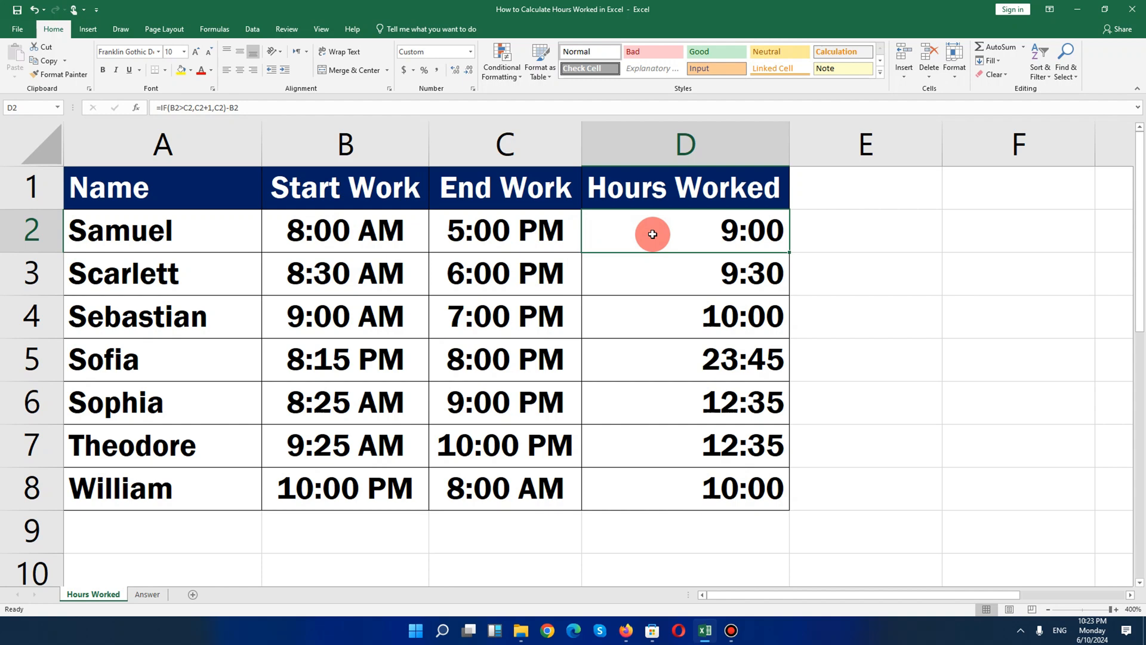
Switch to the Answer sheet and examine the start and end times in each row
{"action": "left_click", "coordinate": [144, 593]}
{"action": "left_click", "coordinate": [458, 348]}
{"action": "left_click", "coordinate": [634, 342]}
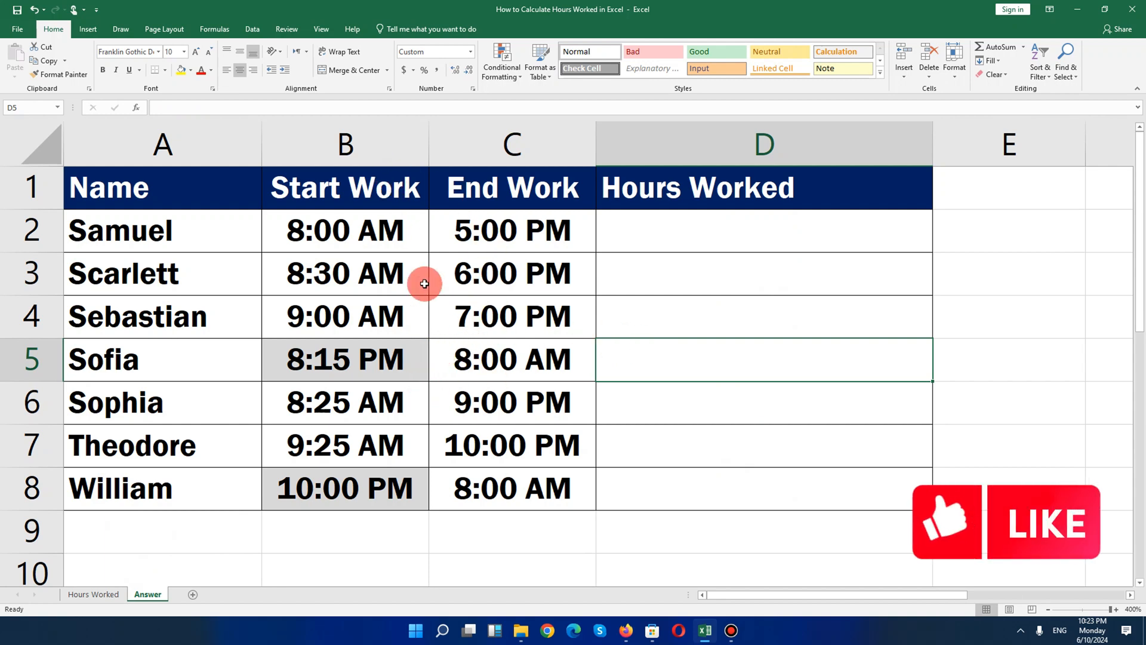
{"action": "left_click", "coordinate": [415, 228]}
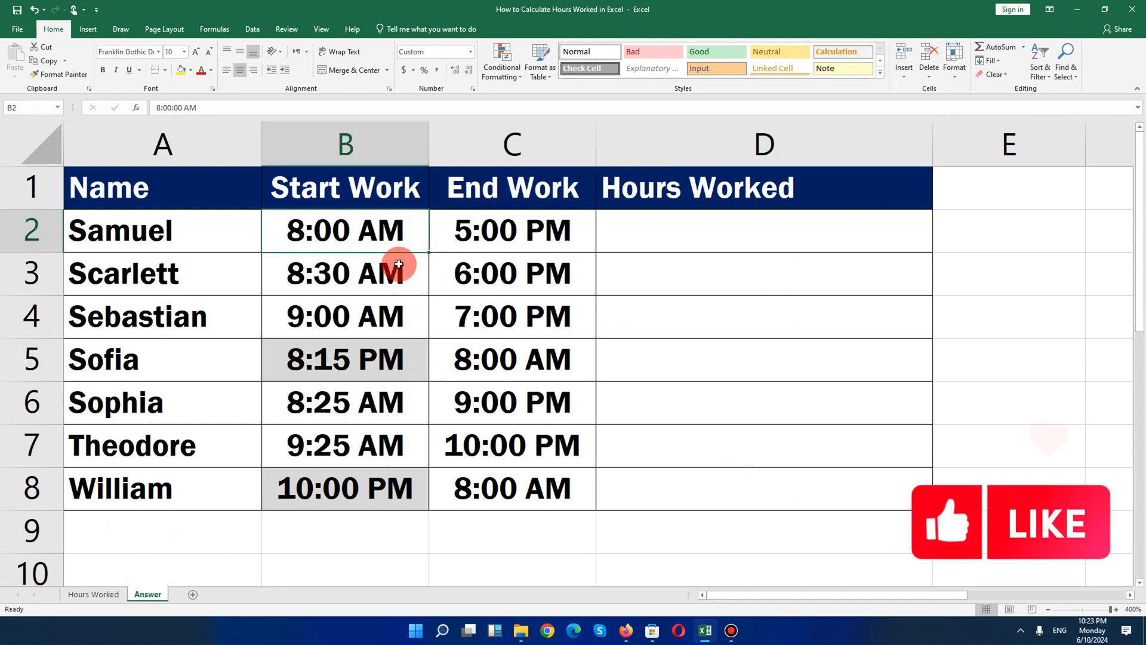
{"action": "left_click", "coordinate": [398, 263]}
{"action": "left_click", "coordinate": [389, 307]}
{"action": "left_click", "coordinate": [394, 356]}
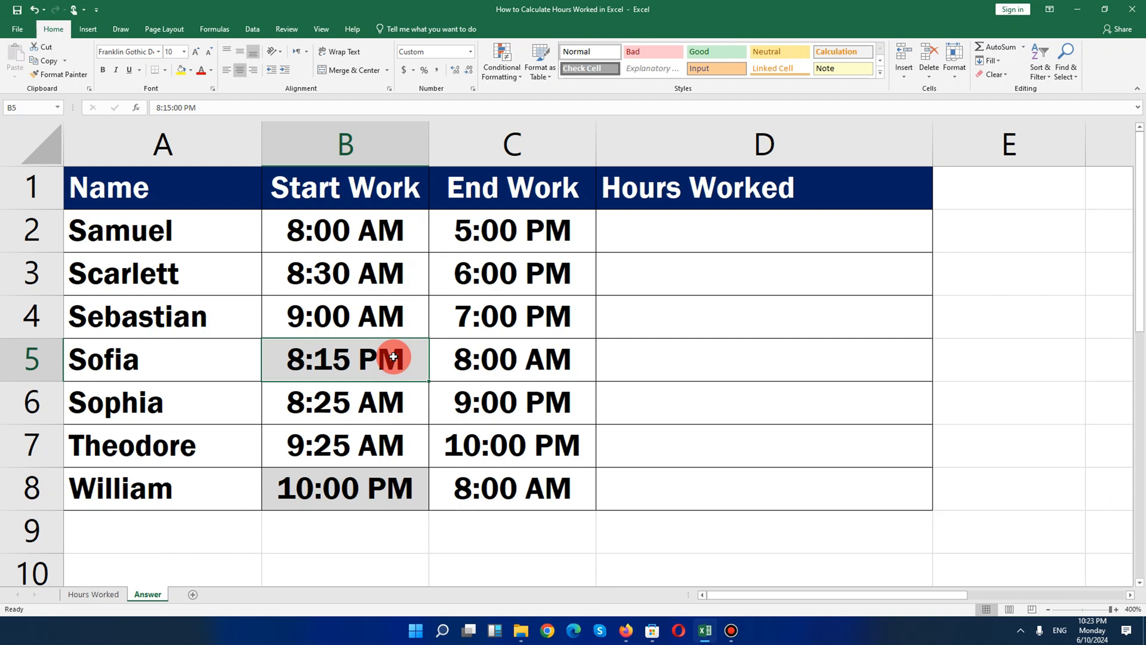
{"action": "left_click", "coordinate": [405, 497]}
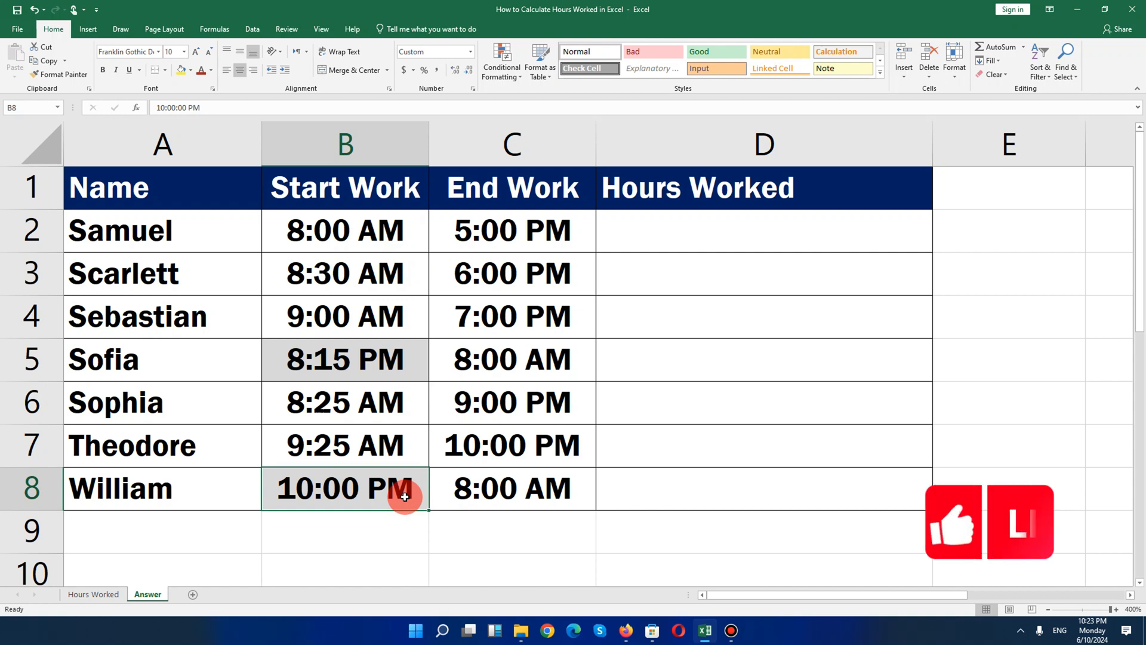
Enter sample times 8:00 AM in E2 and 9:00 PM in E3
{"action": "left_click_drag", "start_coordinate": [972, 269], "coordinate": [973, 251]}
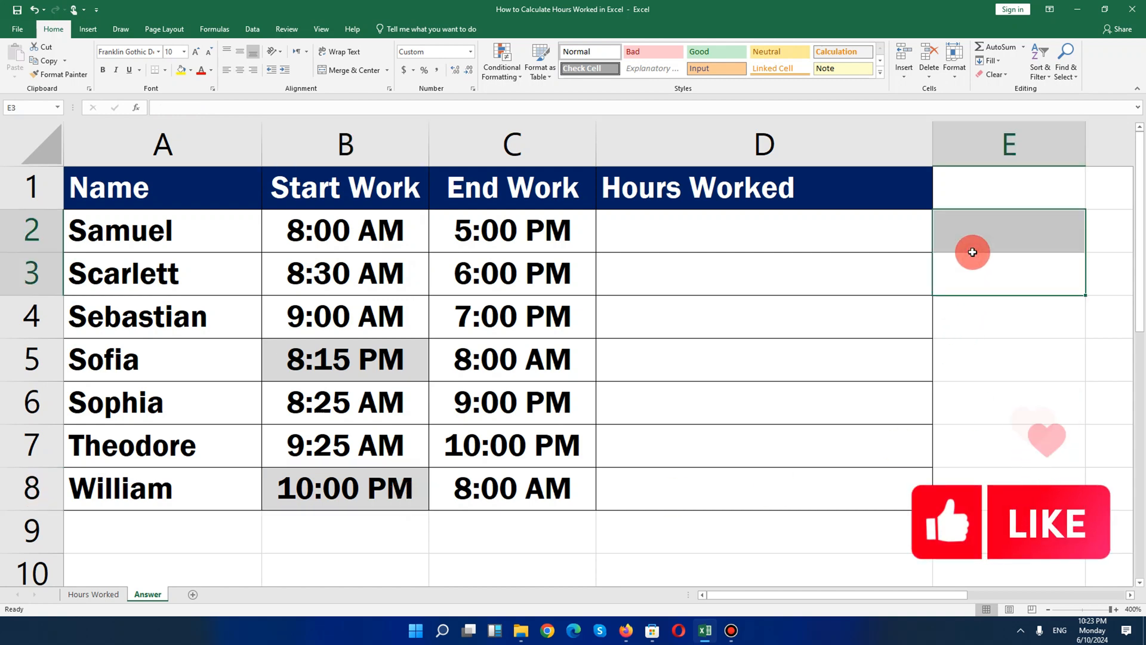
{"action": "left_click", "coordinate": [1016, 241]}
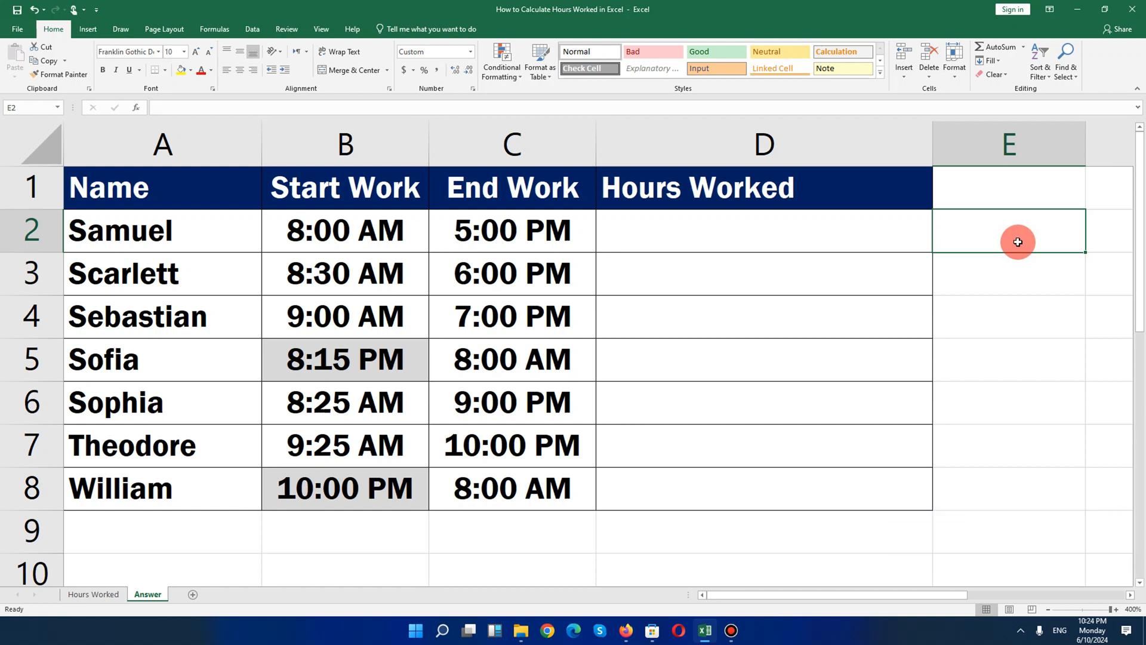
{"action": "type", "text": "8"}
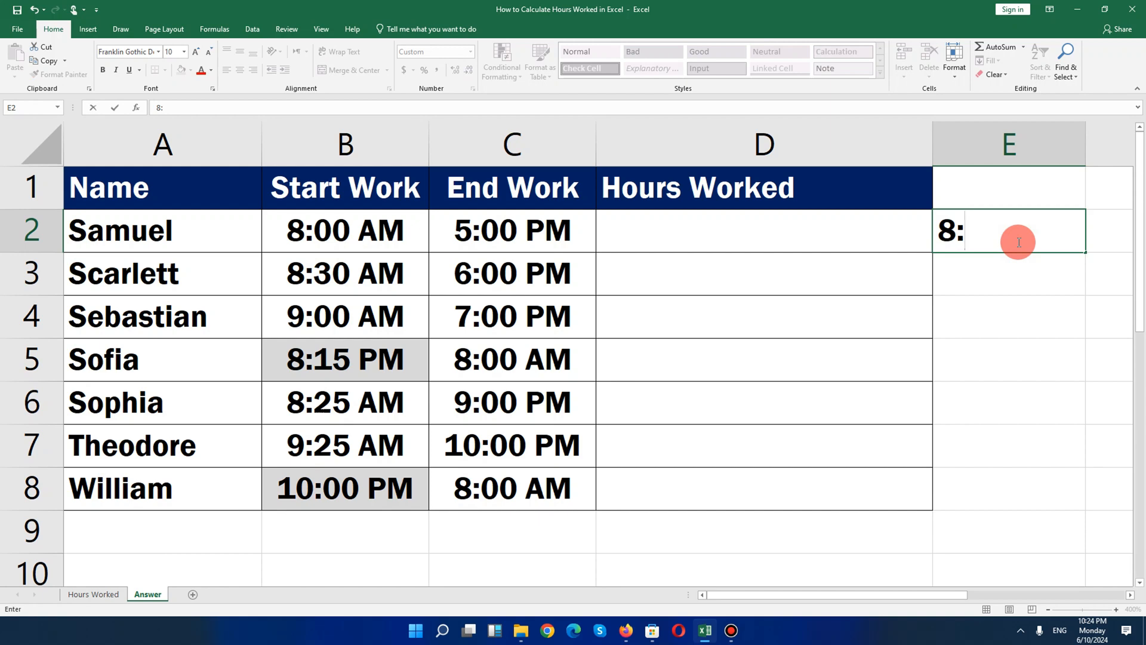
{"action": "type", "text": ":00 "}
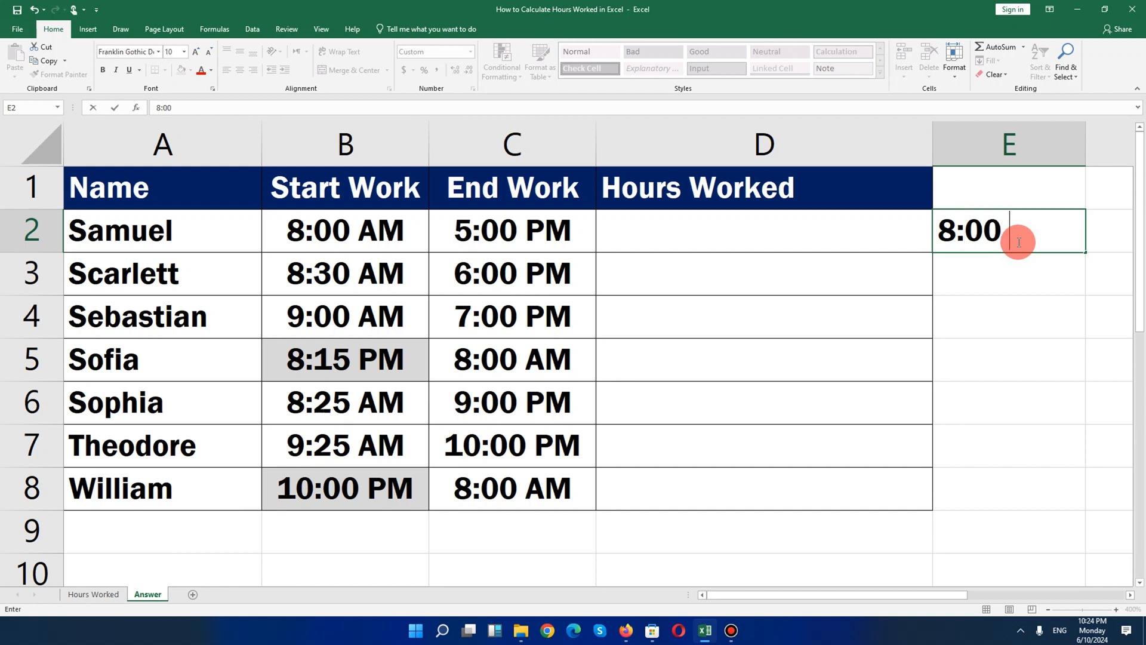
{"action": "type", "text": "AM"}
{"action": "key", "text": "Return"}
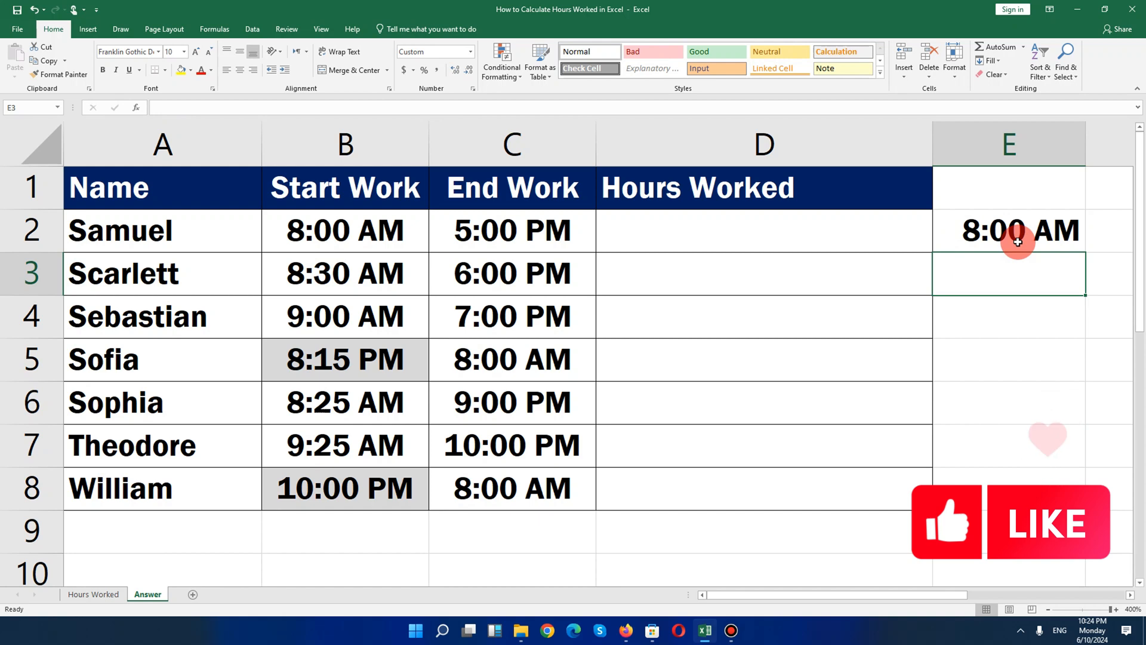
{"action": "type", "text": "9"}
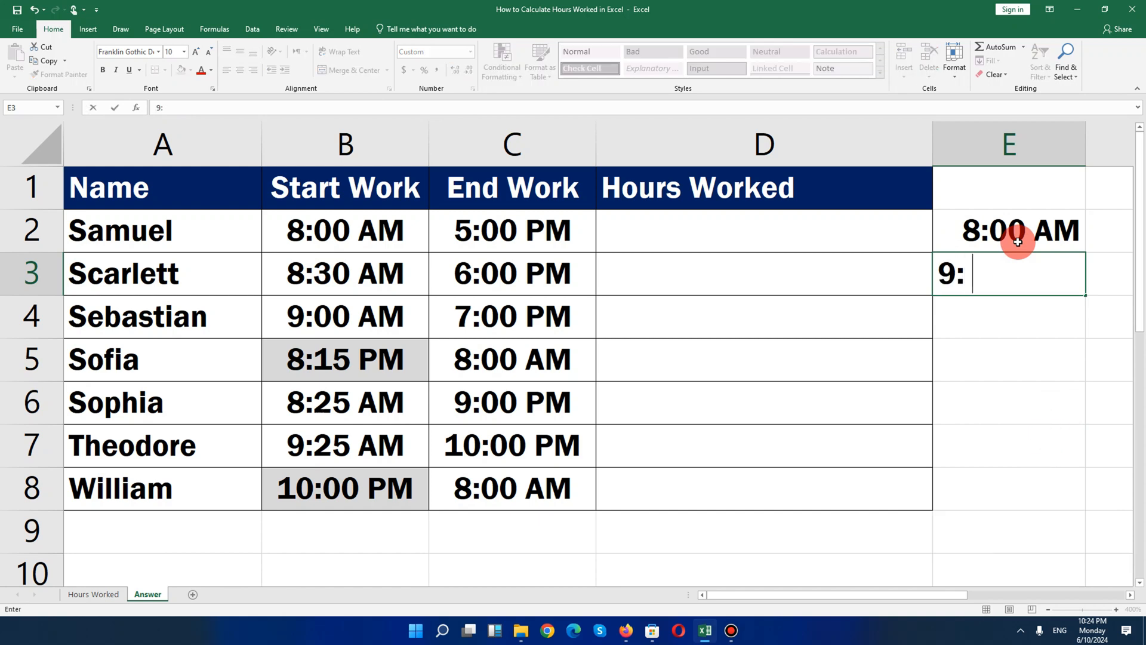
{"action": "type", "text": ":00"}
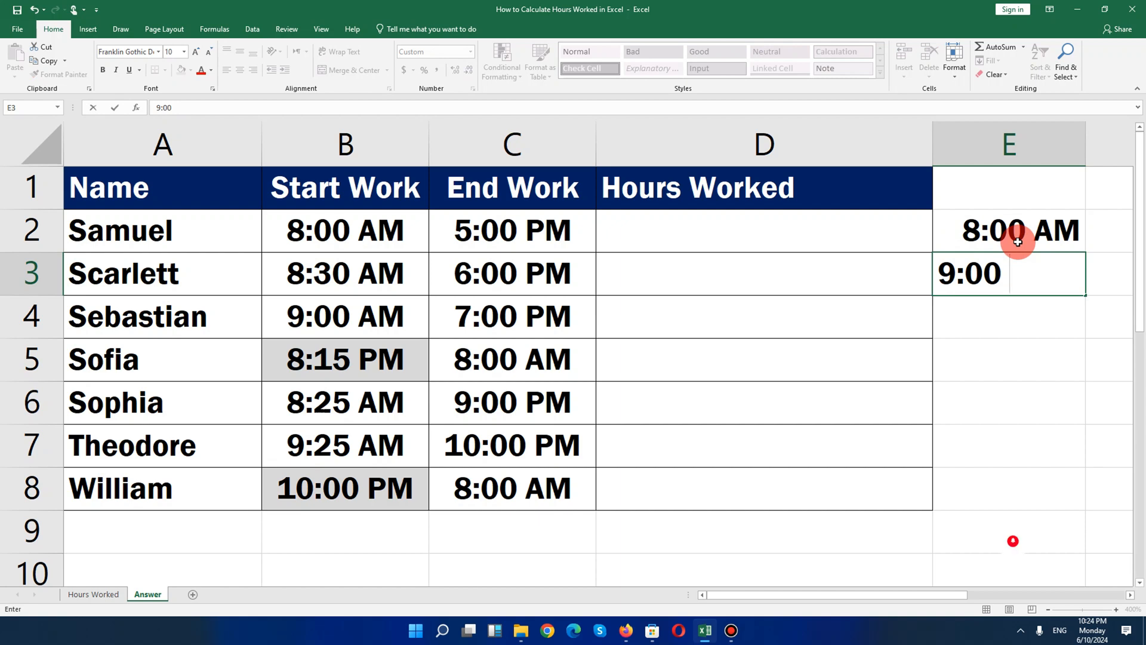
{"action": "type", "text": " P"}
{"action": "key", "text": "Return"}
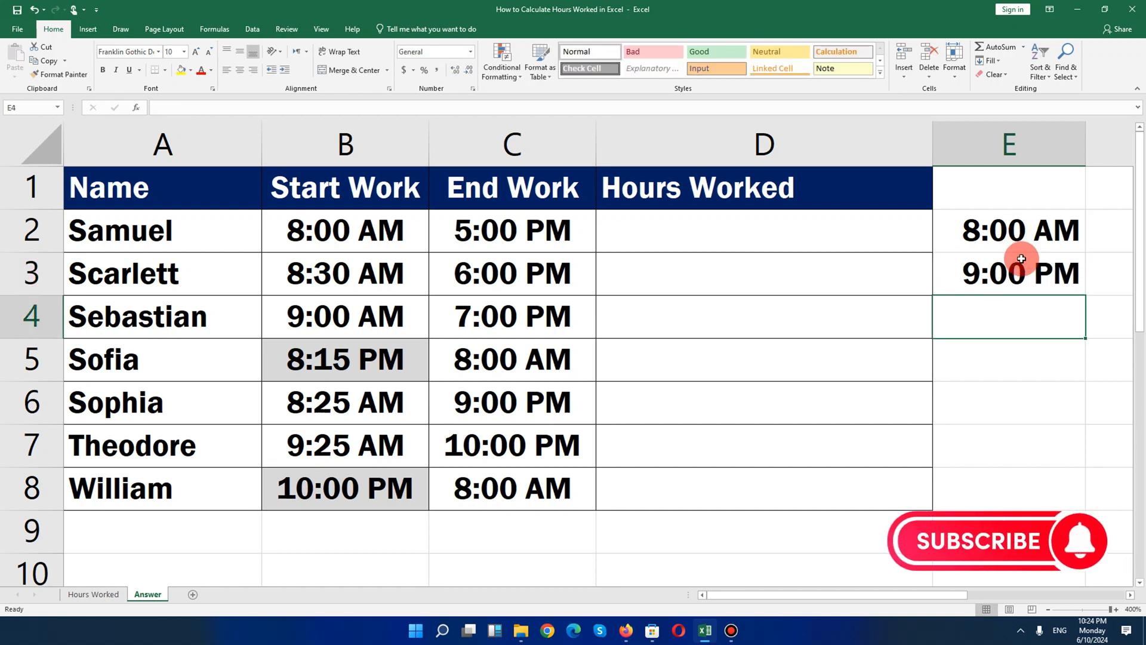
{"action": "left_click", "coordinate": [1022, 258]}
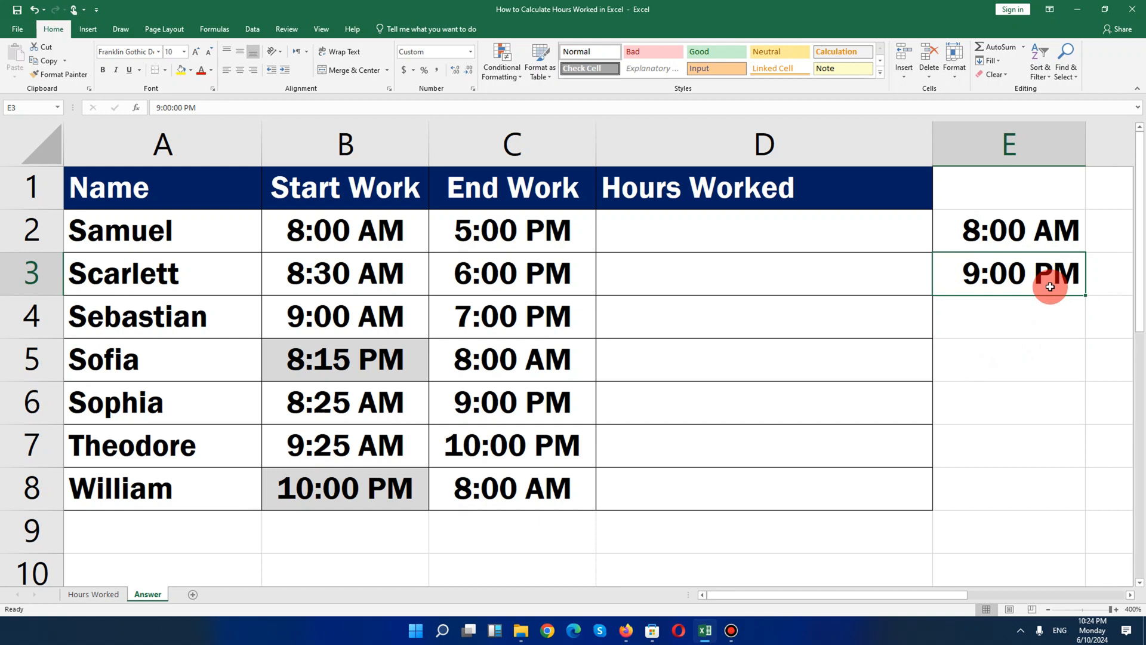
Clear the contents of column E
{"action": "left_click_drag", "start_coordinate": [418, 233], "coordinate": [387, 483]}
{"action": "left_click", "coordinate": [1004, 153]}
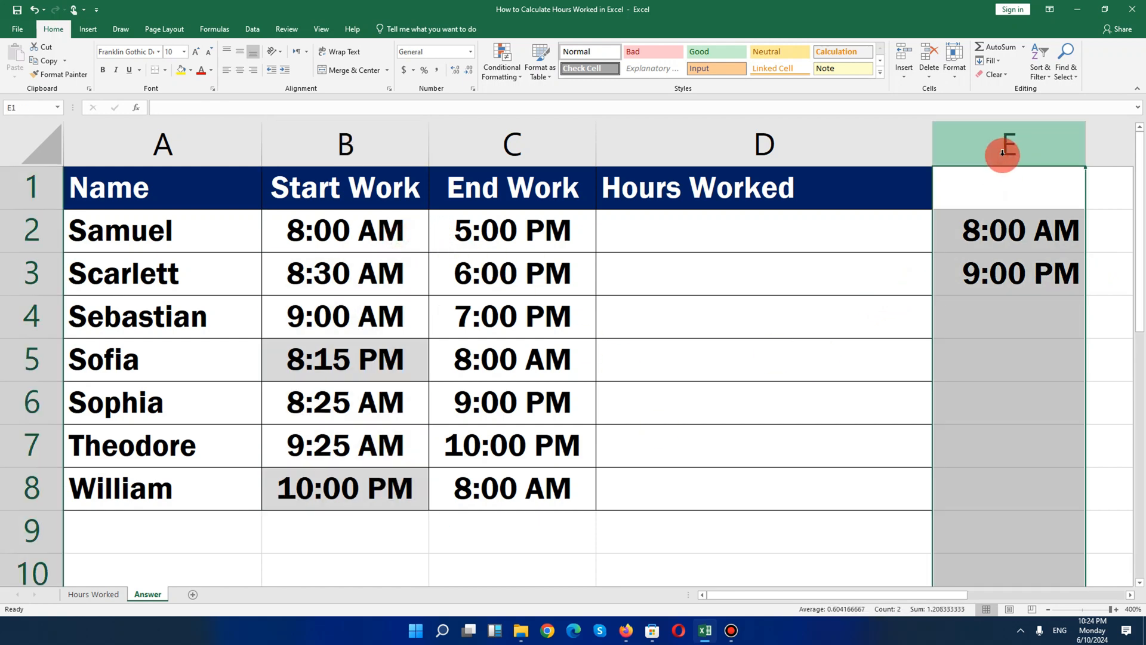
{"action": "key", "text": "Delete"}
In D2, start an IF formula whose test checks whether the start time B2 is greater than the end time C2
{"action": "left_click", "coordinate": [786, 221]}
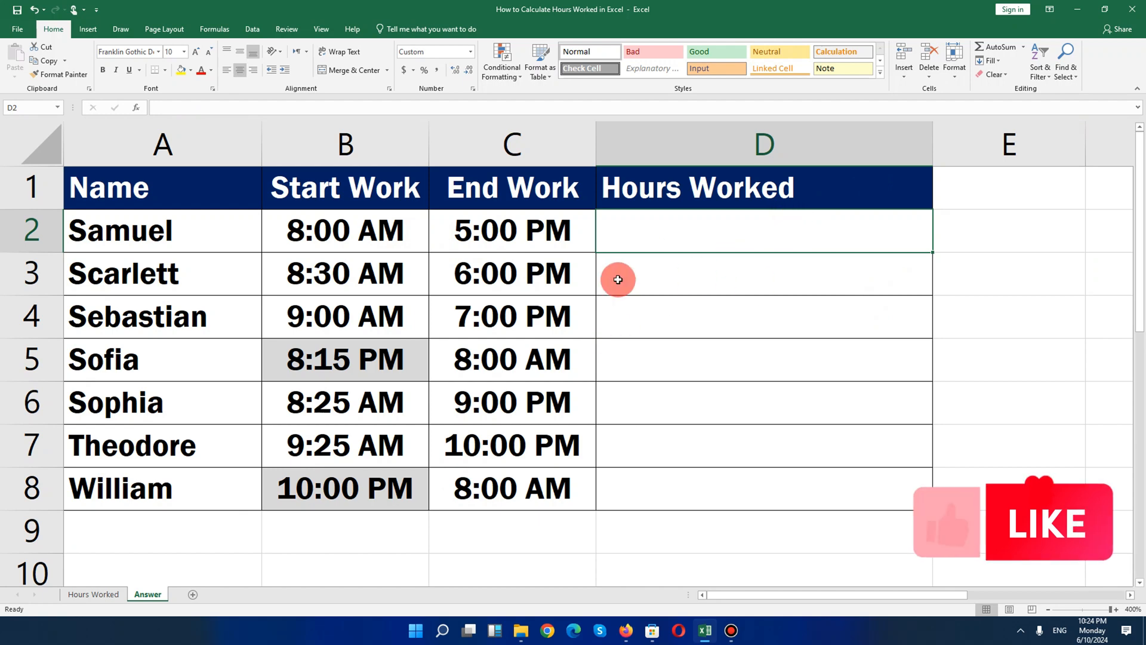
{"action": "left_click", "coordinate": [150, 249]}
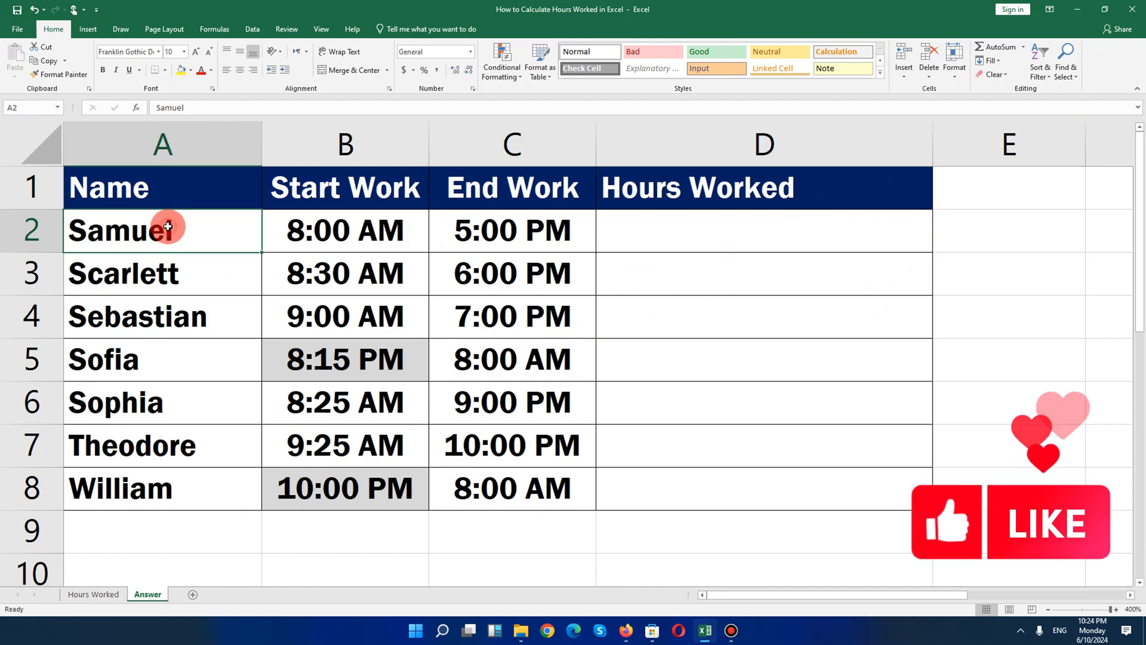
{"action": "left_click", "coordinate": [397, 230]}
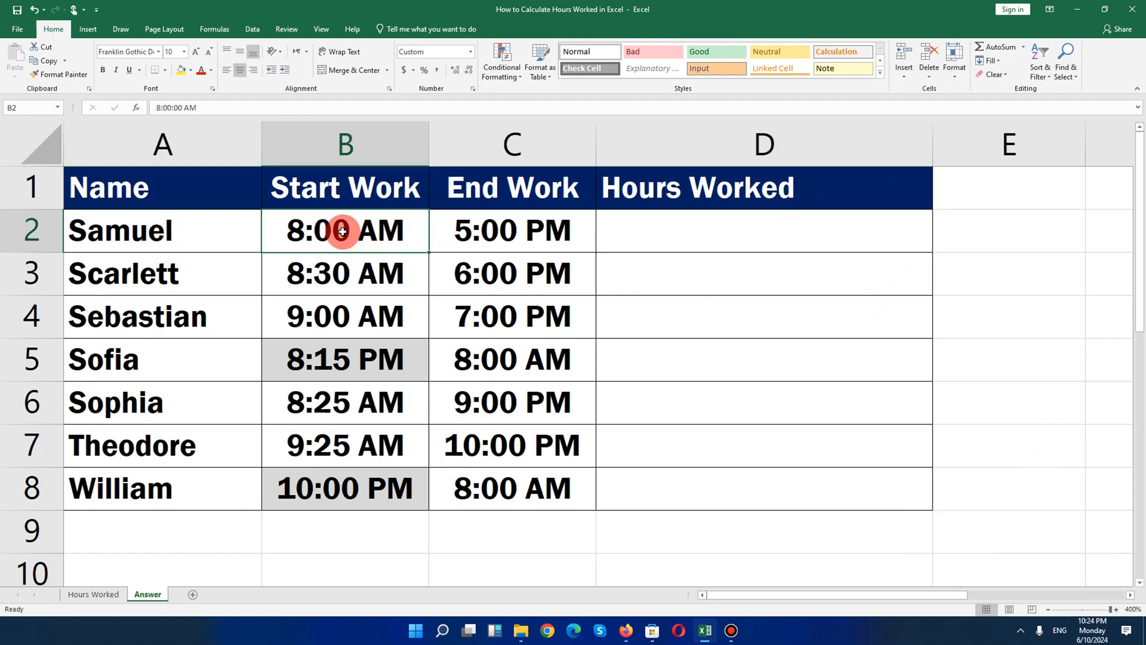
{"action": "left_click", "coordinate": [492, 232]}
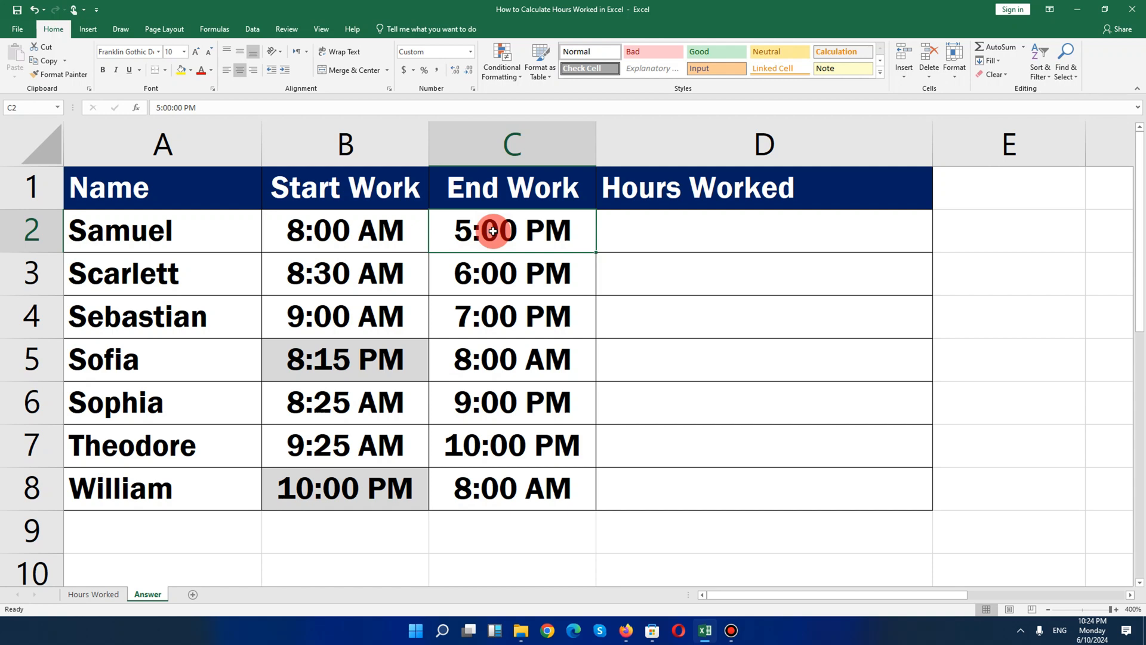
{"action": "left_click", "coordinate": [734, 234]}
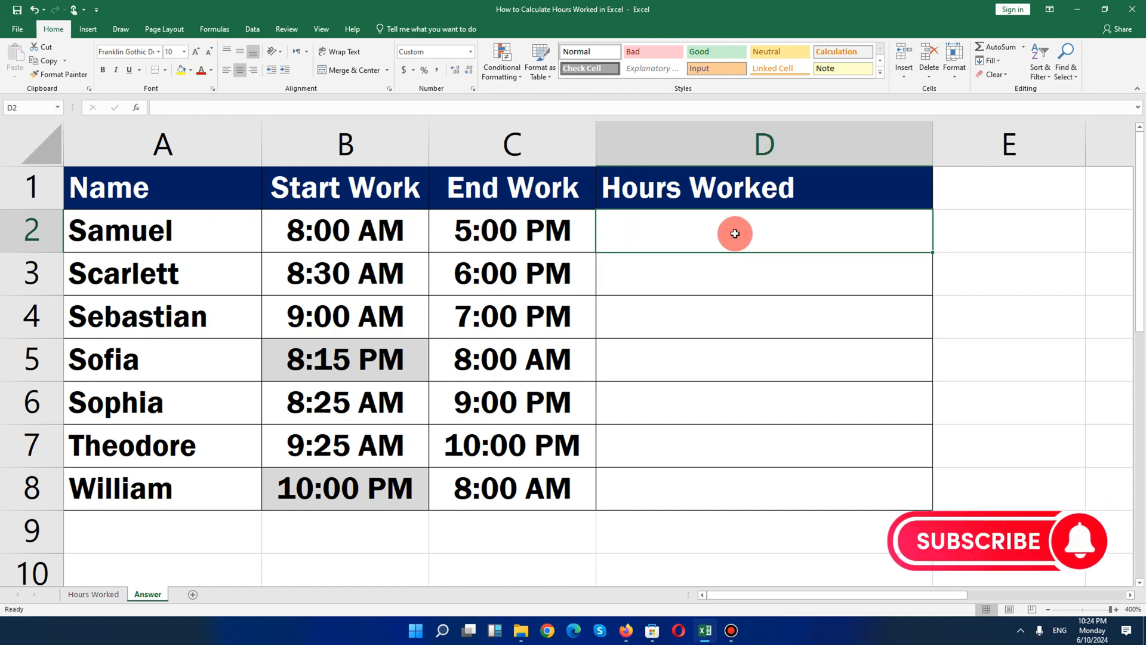
{"action": "type", "text": "="}
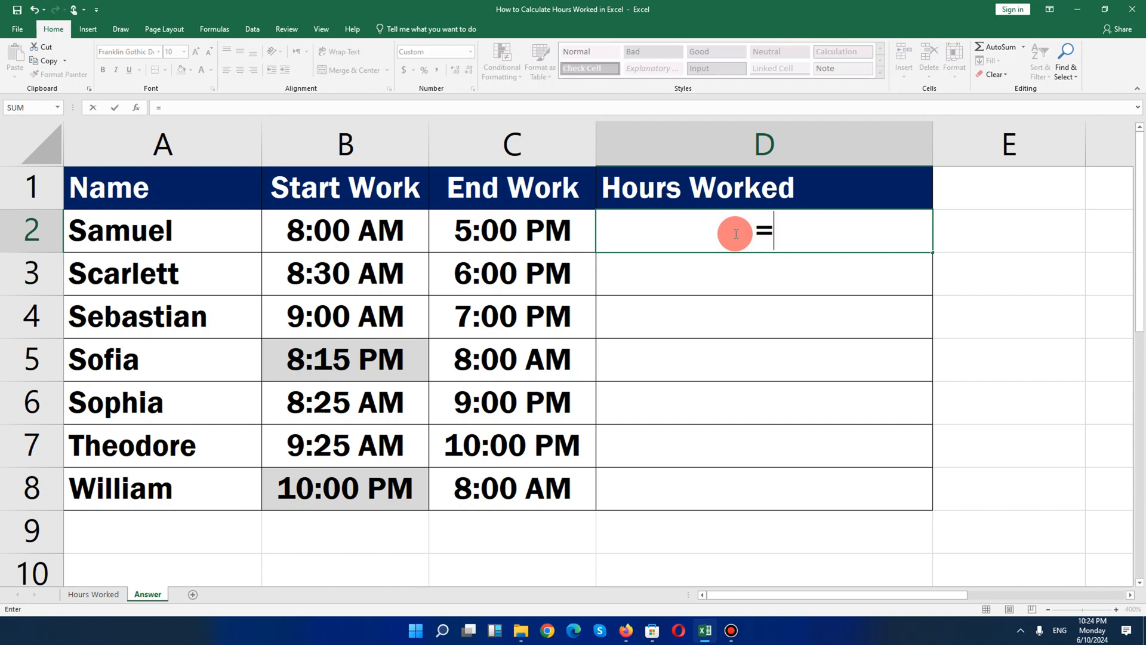
{"action": "type", "text": "IF"}
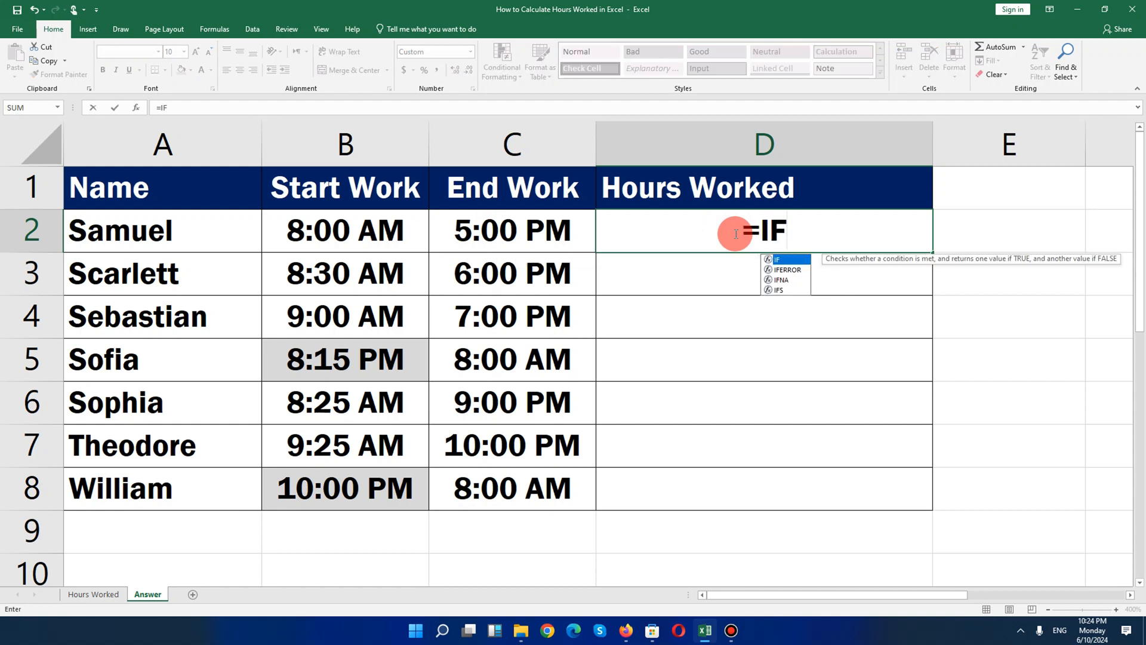
{"action": "type", "text": "("}
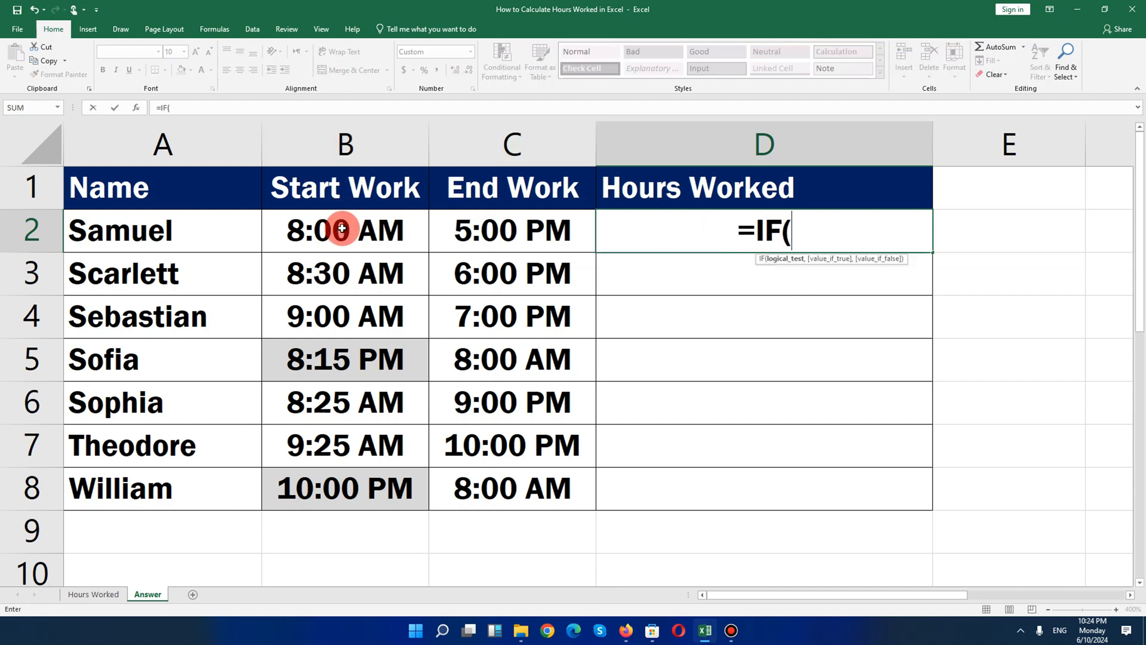
{"action": "left_click", "coordinate": [380, 231]}
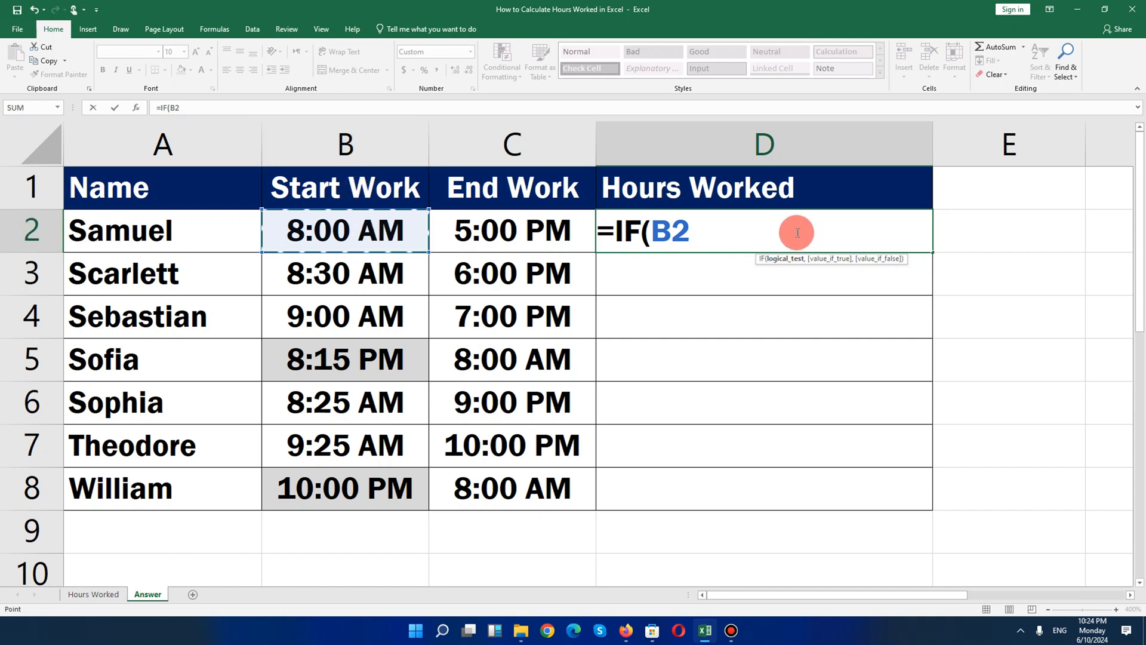
{"action": "type", "text": ">"}
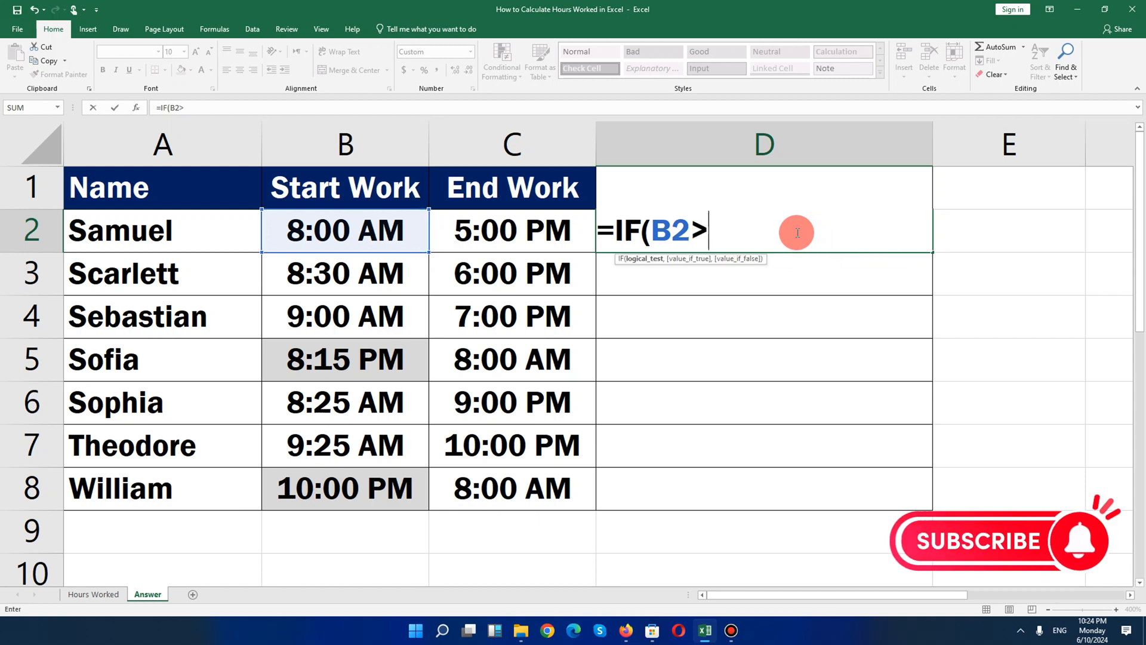
{"action": "left_click", "coordinate": [534, 237]}
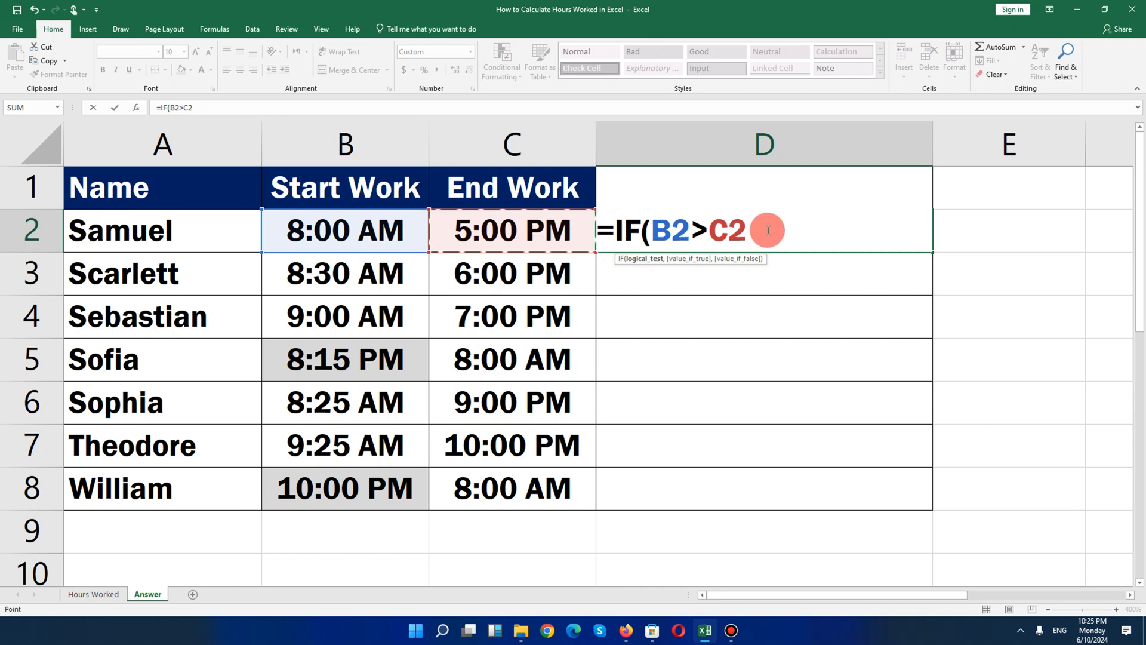
{"action": "type", "text": ","}
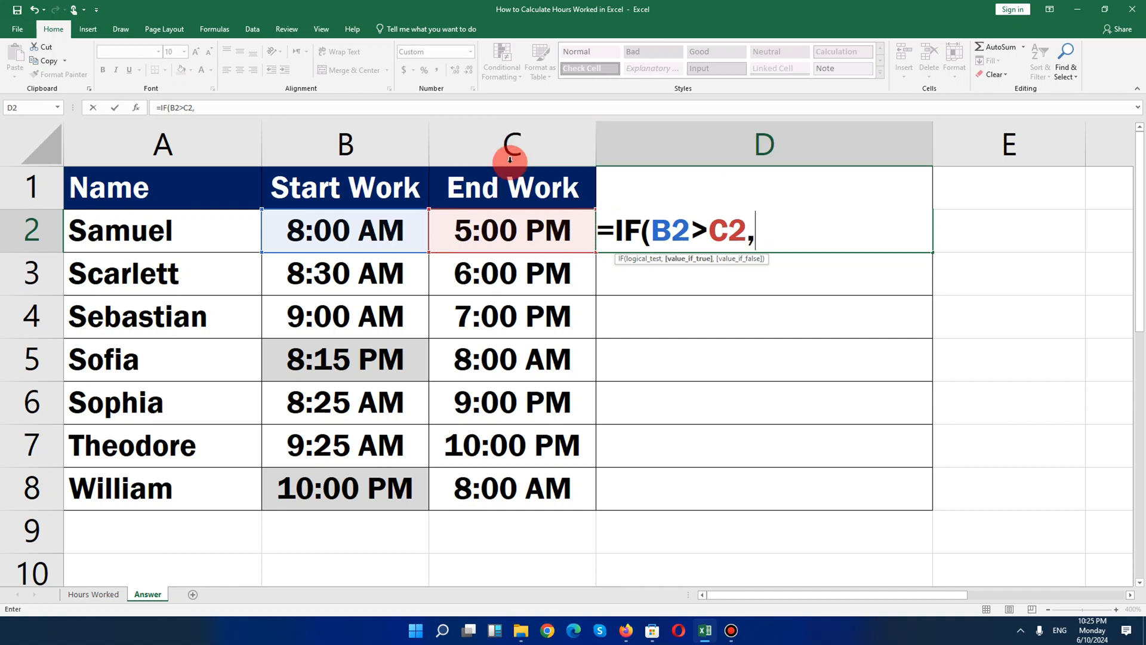
Finish the D2 formula as =IF(B2>C2,C2+1,C2)-B2, enter it, and fill it down through D8
{"action": "left_click", "coordinate": [544, 236]}
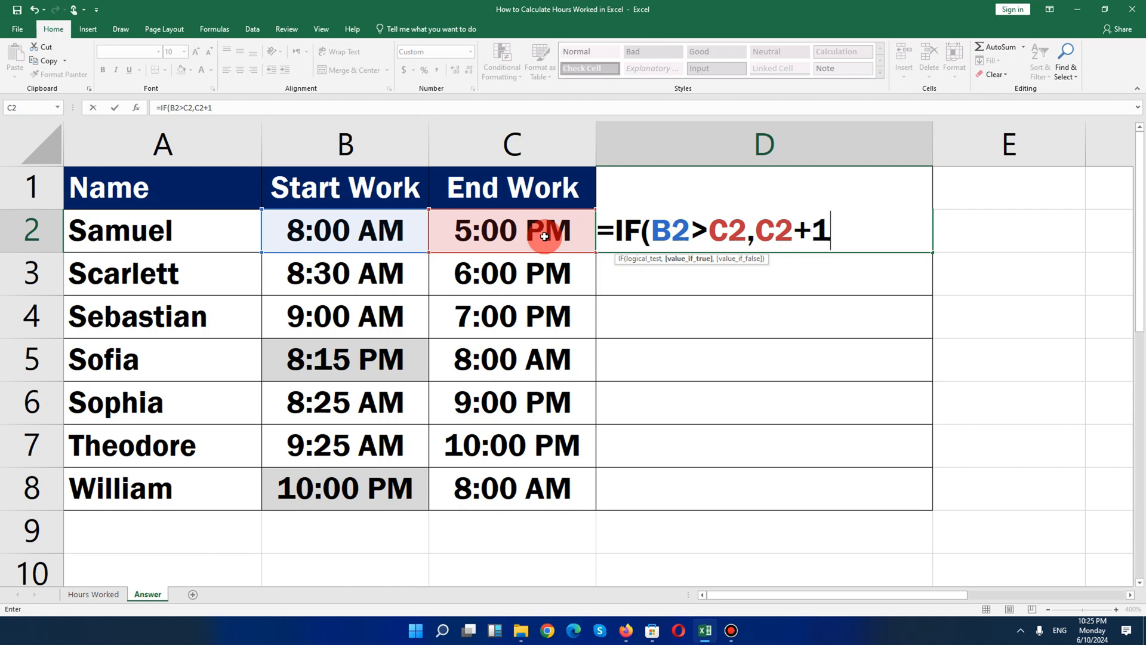
{"action": "type", "text": "+1,"}
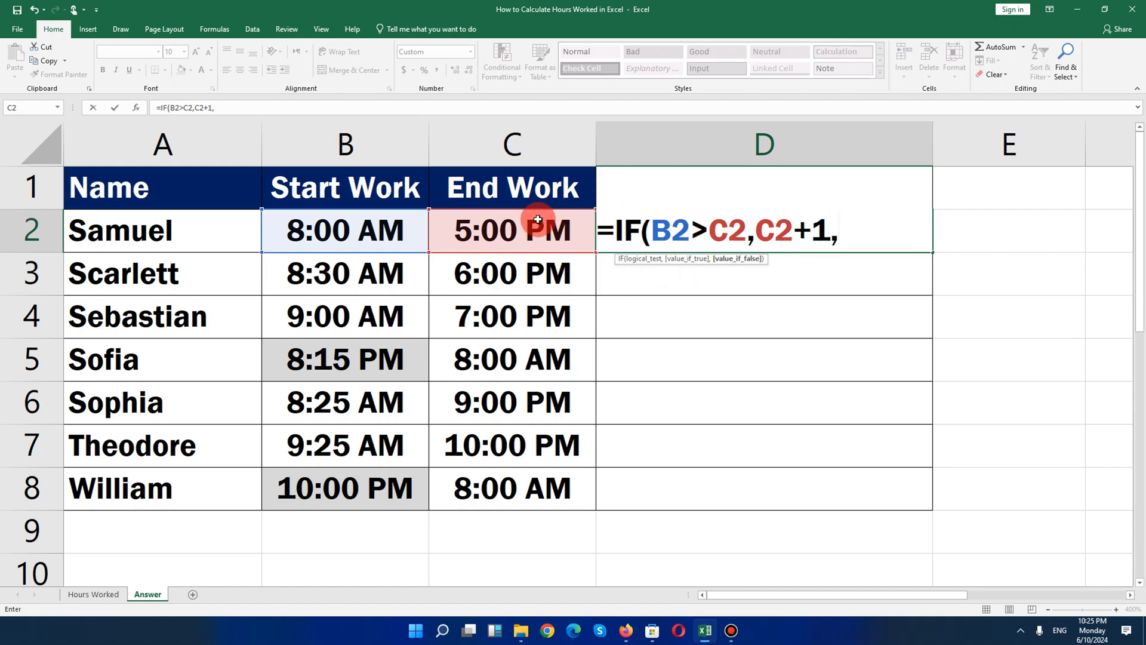
{"action": "left_click", "coordinate": [537, 227]}
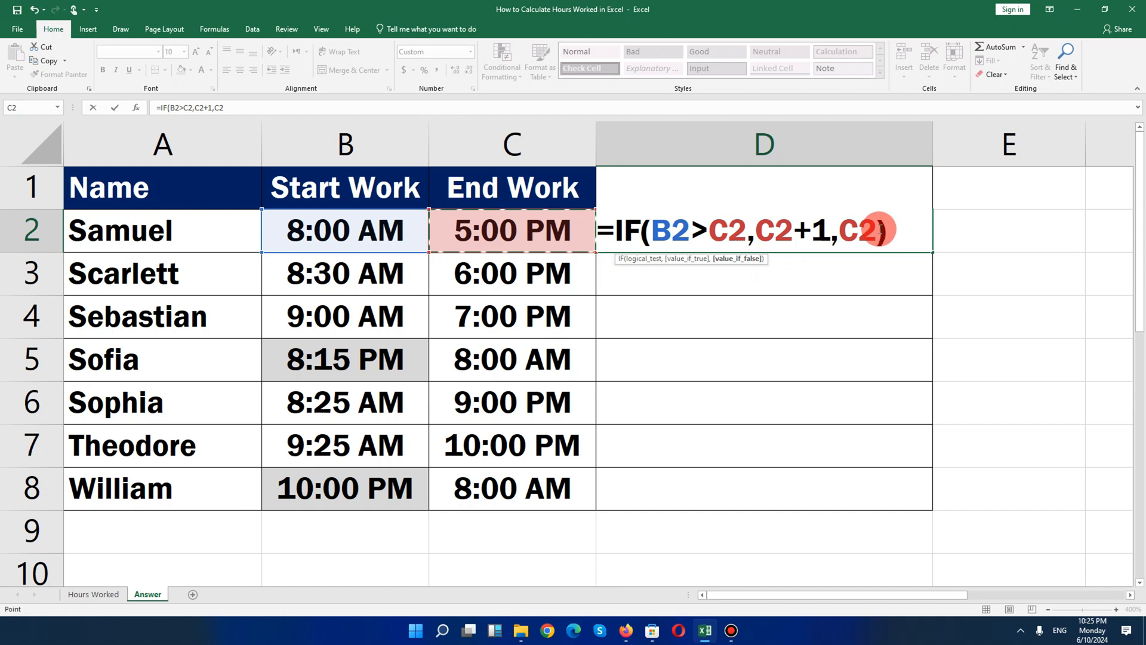
{"action": "type", "text": ")"}
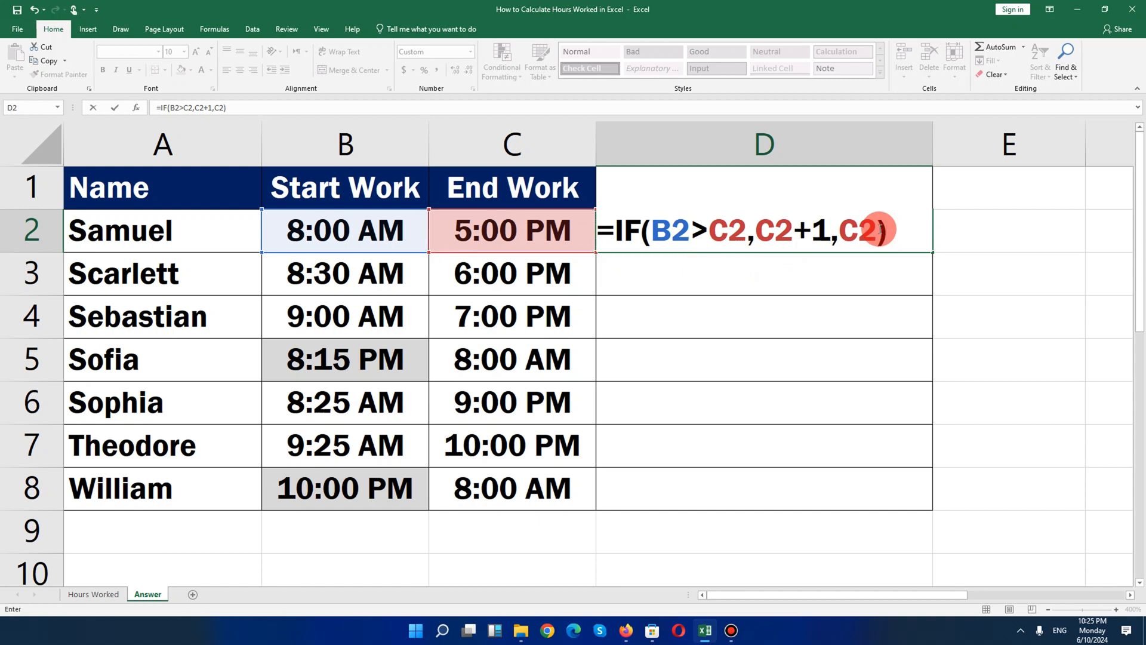
{"action": "type", "text": "-"}
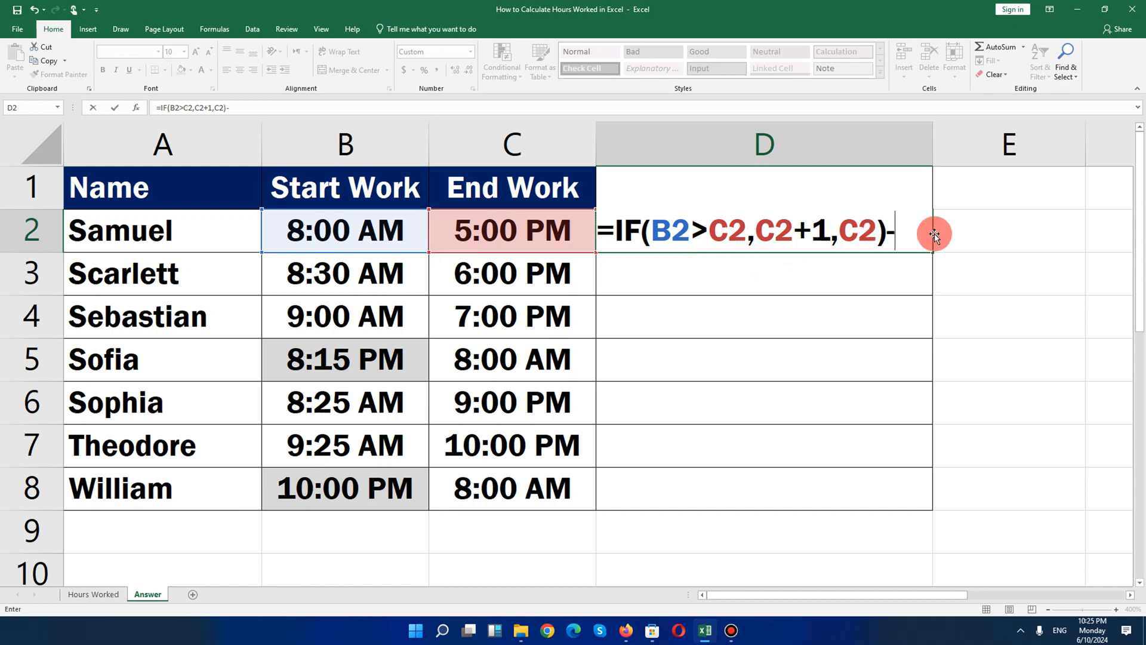
{"action": "left_click", "coordinate": [361, 231]}
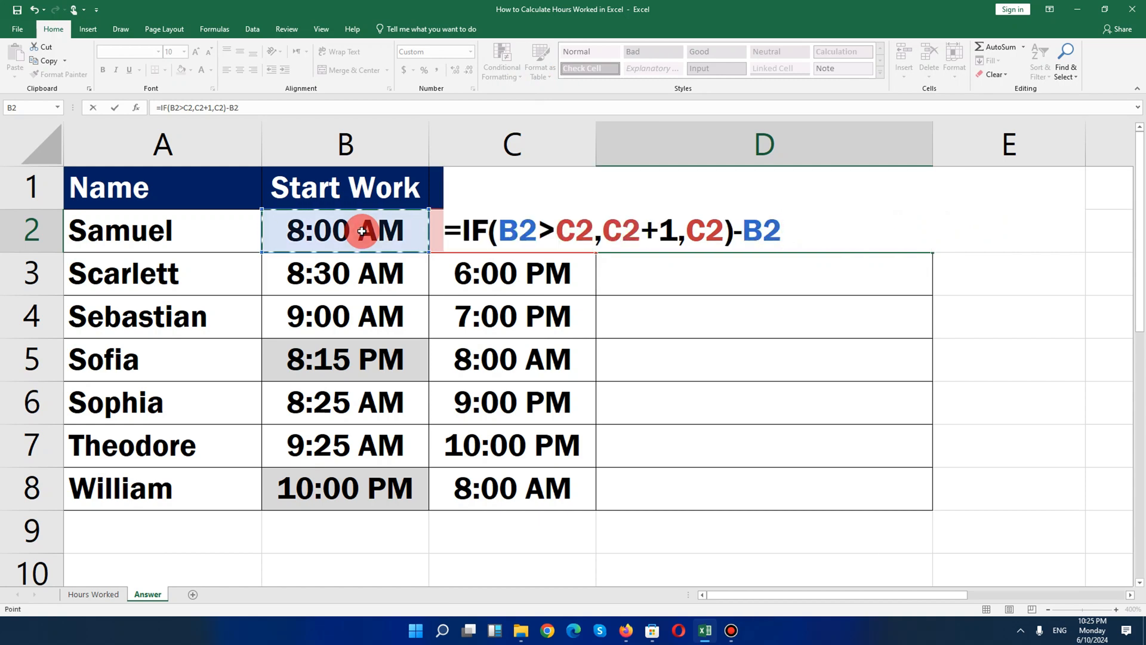
{"action": "key", "text": "Return"}
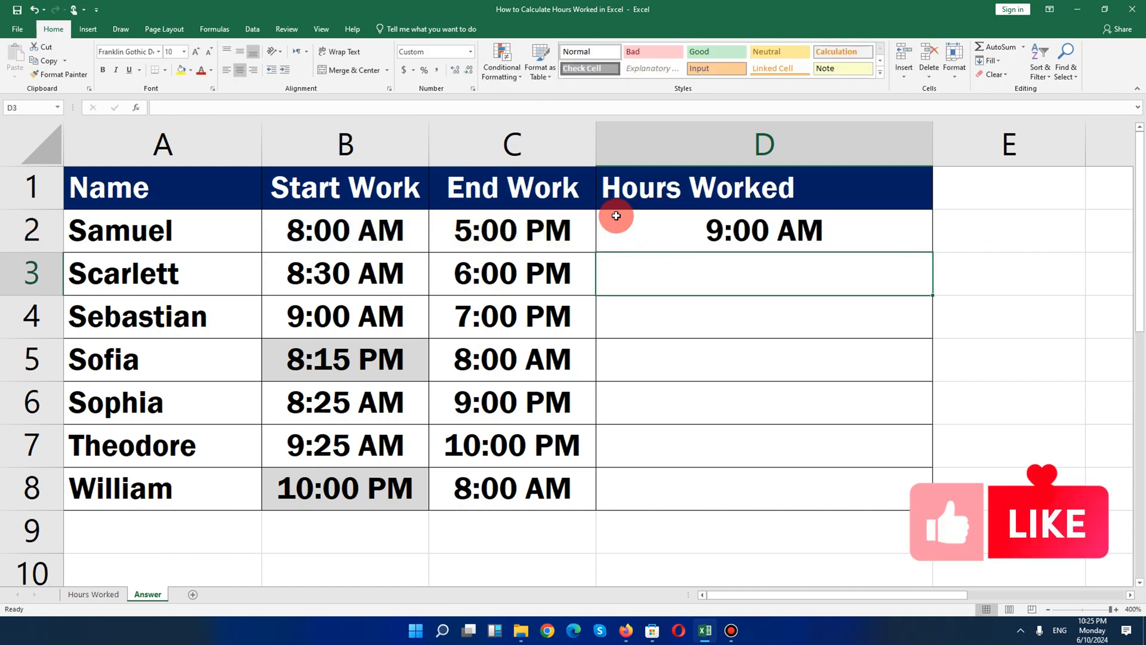
{"action": "left_click", "coordinate": [858, 227]}
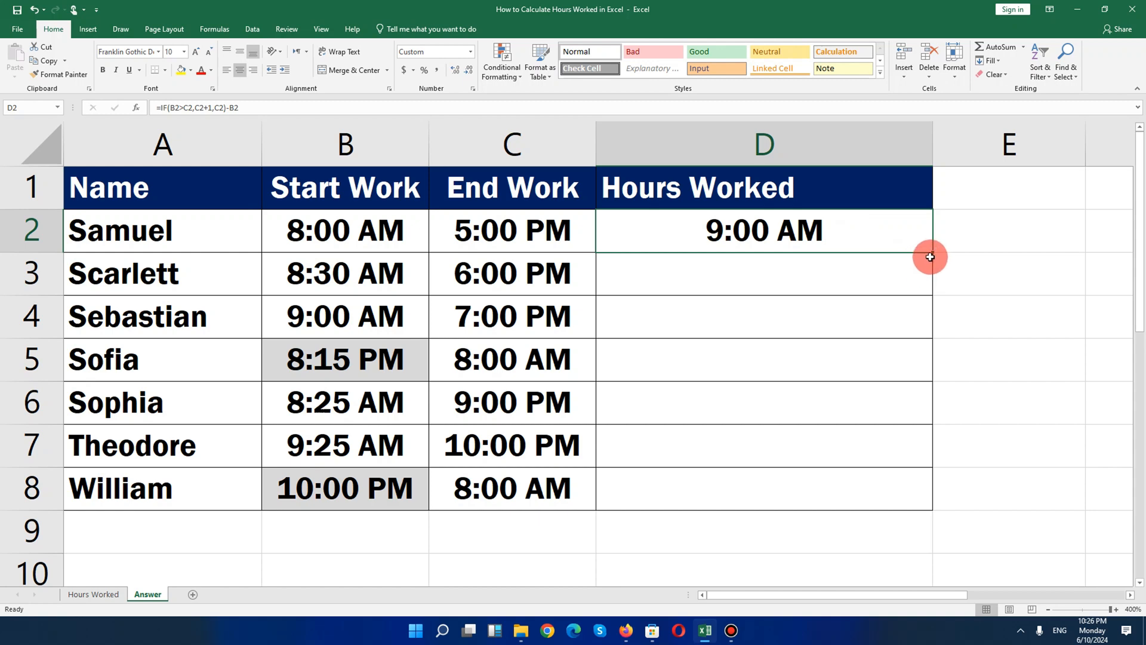
{"action": "left_click_drag", "start_coordinate": [935, 252], "coordinate": [909, 504]}
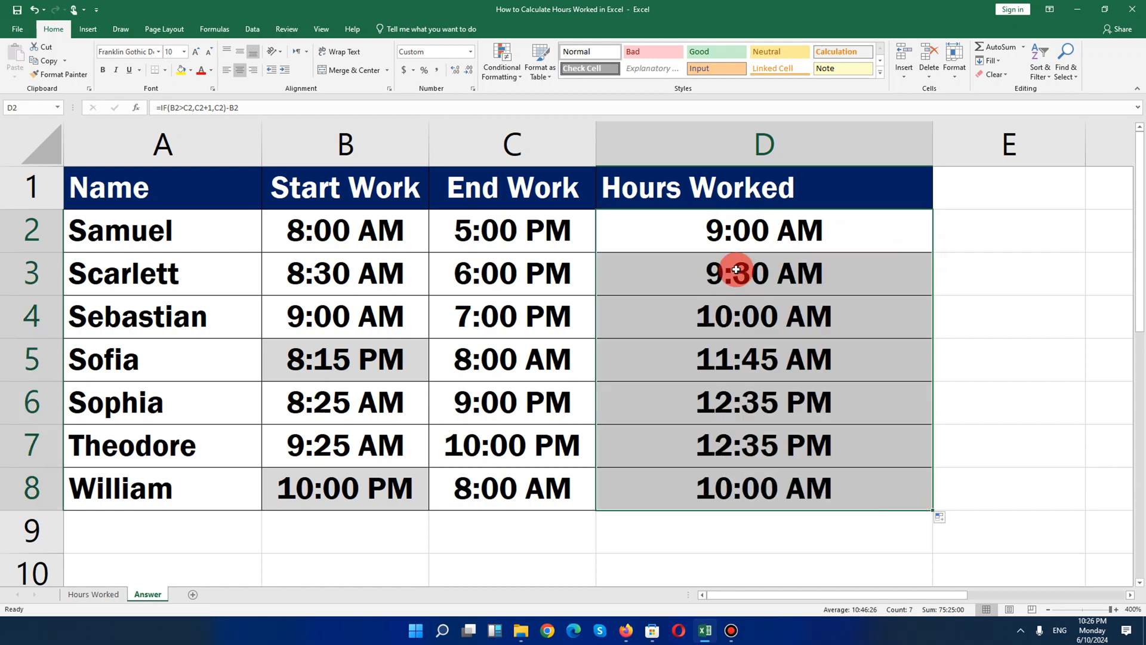
Inspect the start times and the copied formulas in the Hours Worked column
{"action": "left_click", "coordinate": [394, 232]}
{"action": "left_click", "coordinate": [406, 365]}
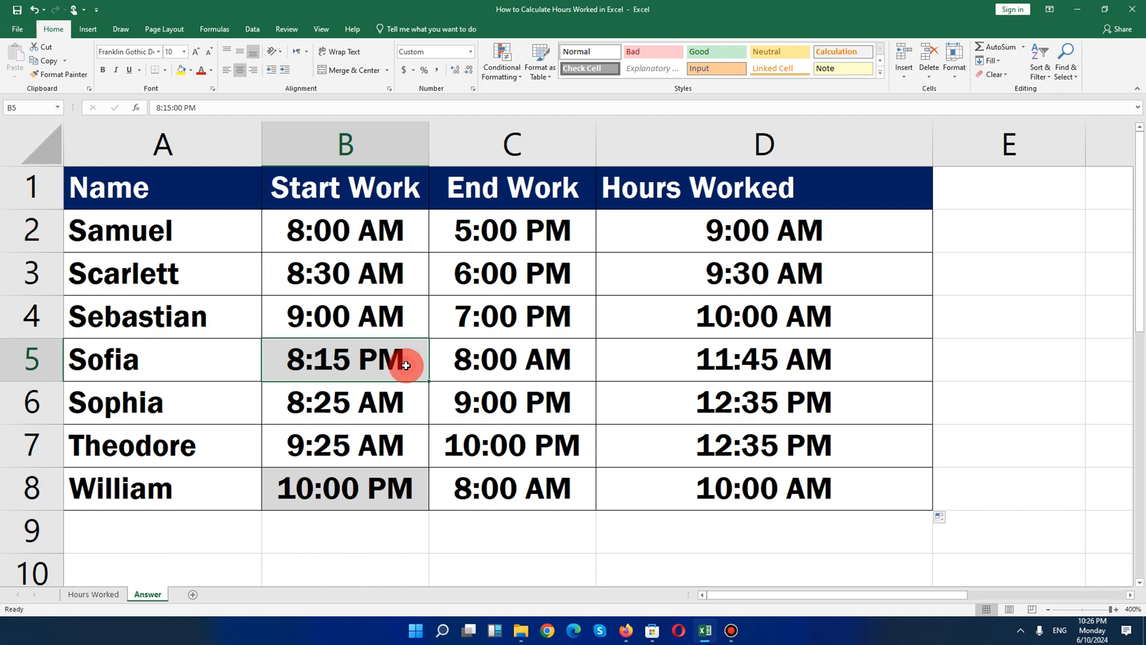
{"action": "left_click_drag", "start_coordinate": [852, 230], "coordinate": [858, 482]}
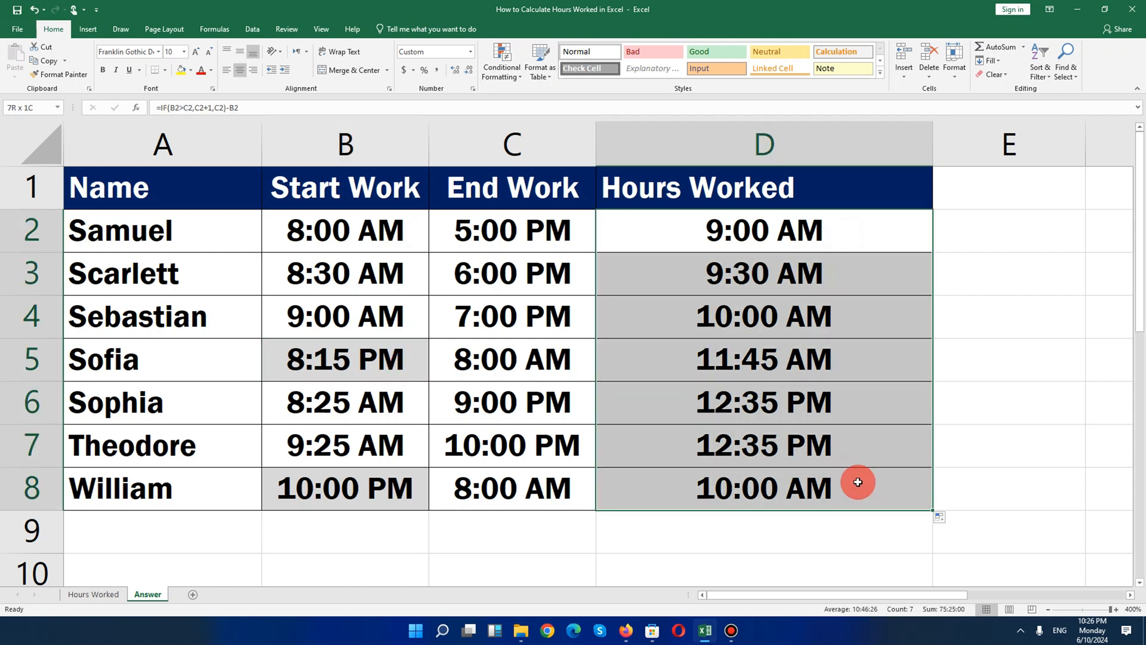
{"action": "left_click", "coordinate": [762, 229]}
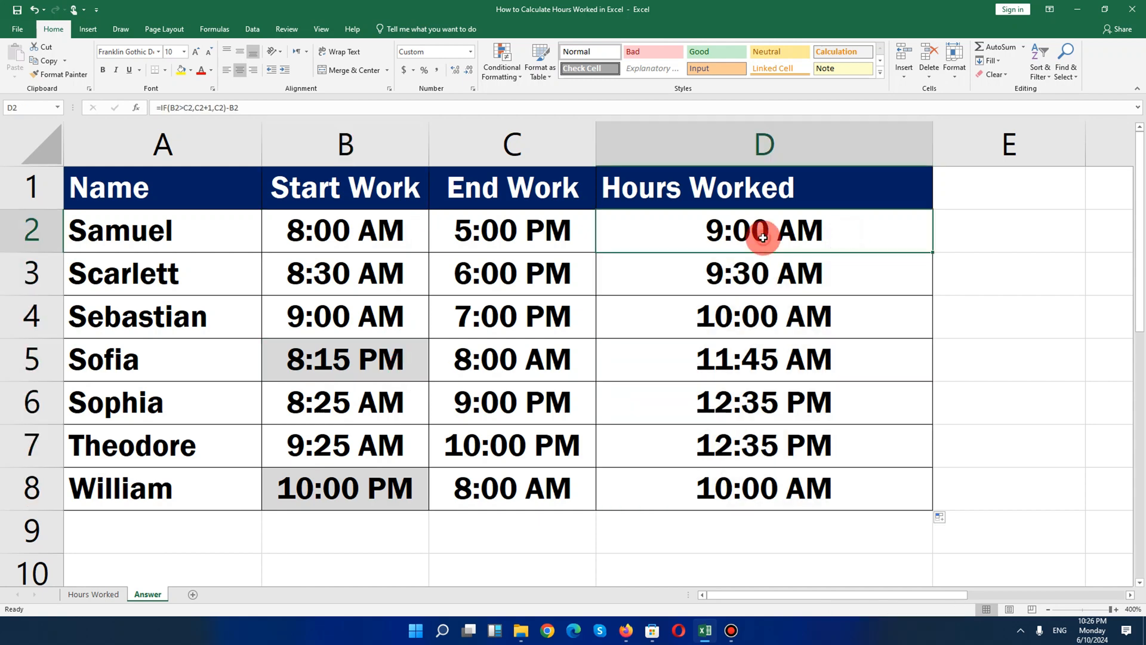
{"action": "left_click", "coordinate": [755, 368]}
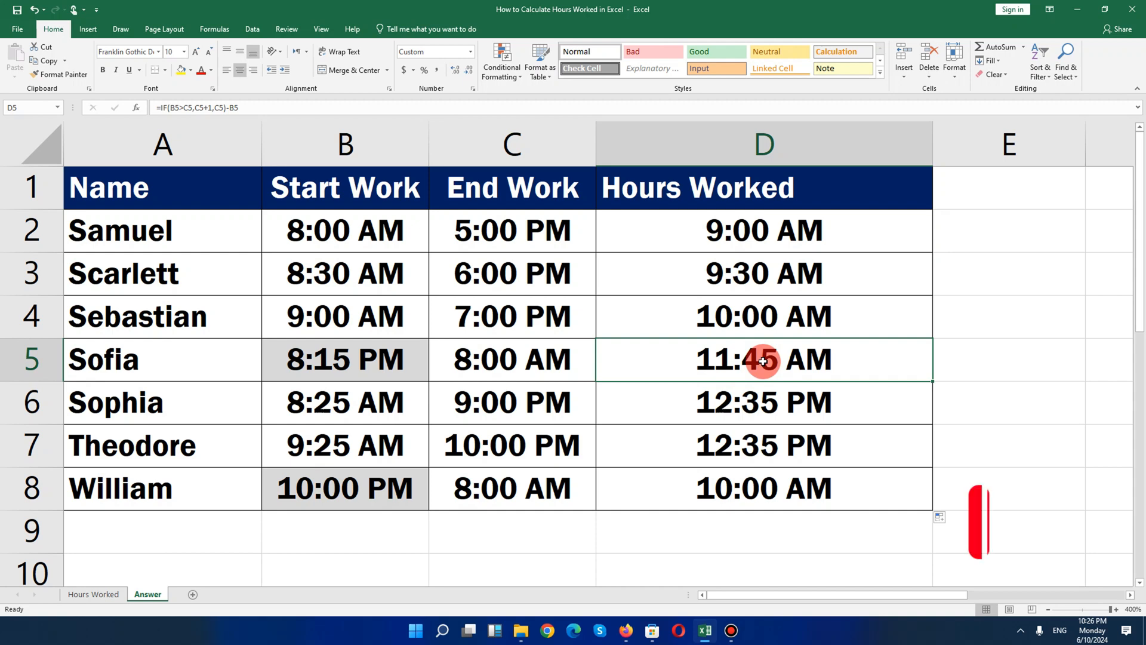
{"action": "left_click", "coordinate": [806, 230]}
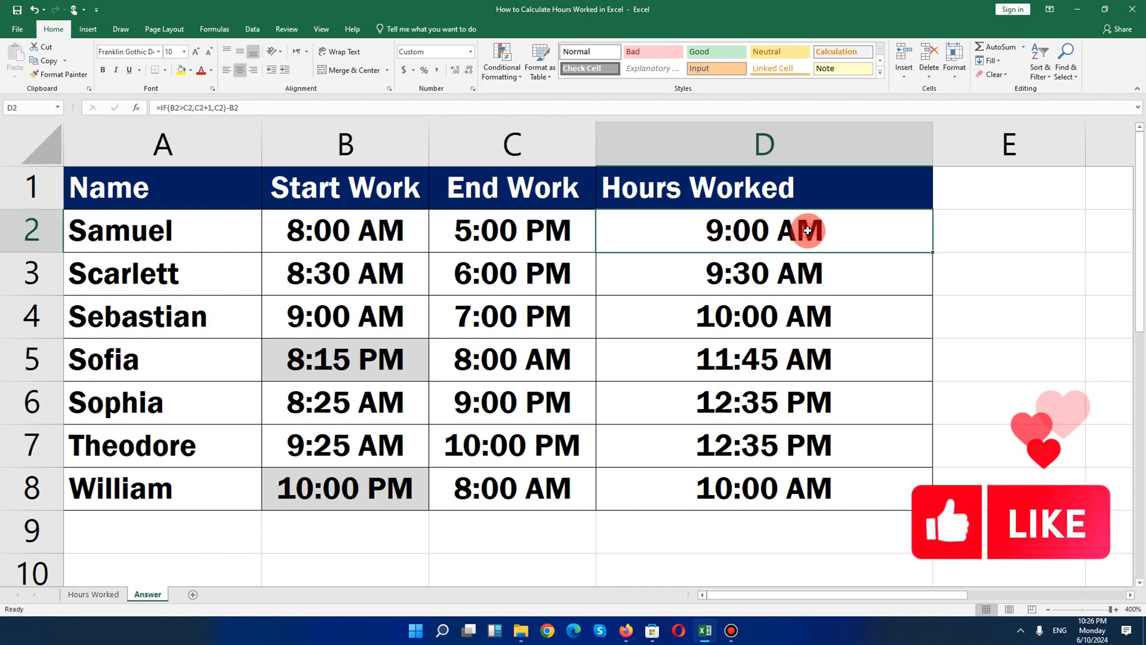
{"action": "left_click_drag", "start_coordinate": [808, 253], "coordinate": [817, 485]}
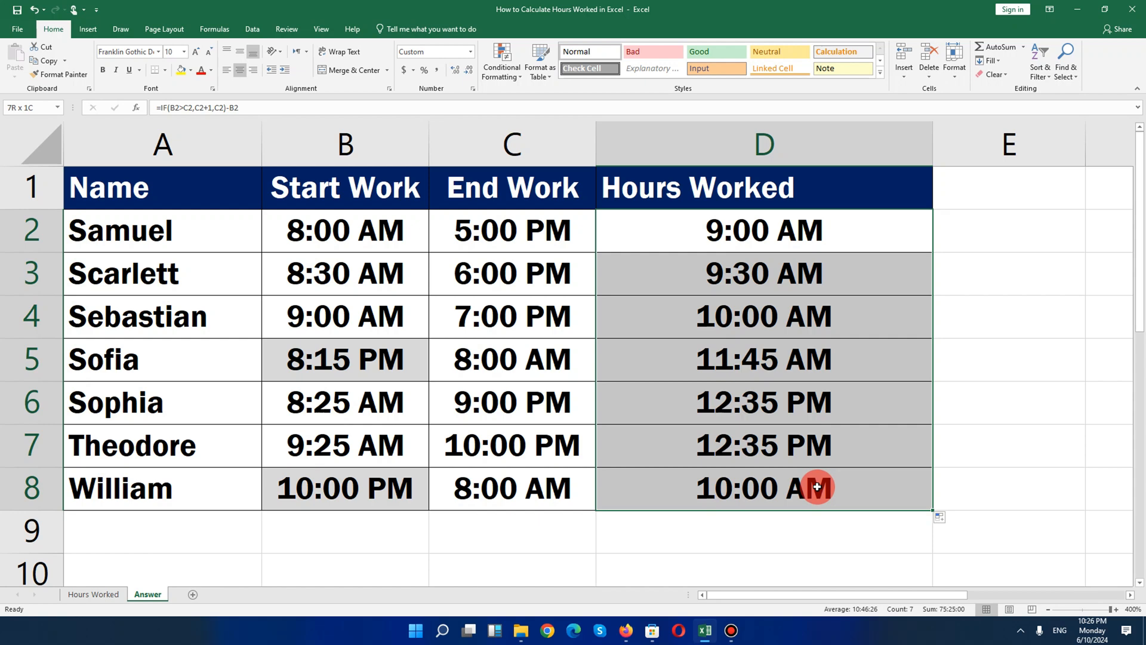
{"action": "left_click", "coordinate": [1023, 310]}
Apply the custom number format h:mm to the Hours Worked cells D2 through D8
{"action": "left_click_drag", "start_coordinate": [801, 230], "coordinate": [845, 474]}
{"action": "right_click", "coordinate": [687, 321]}
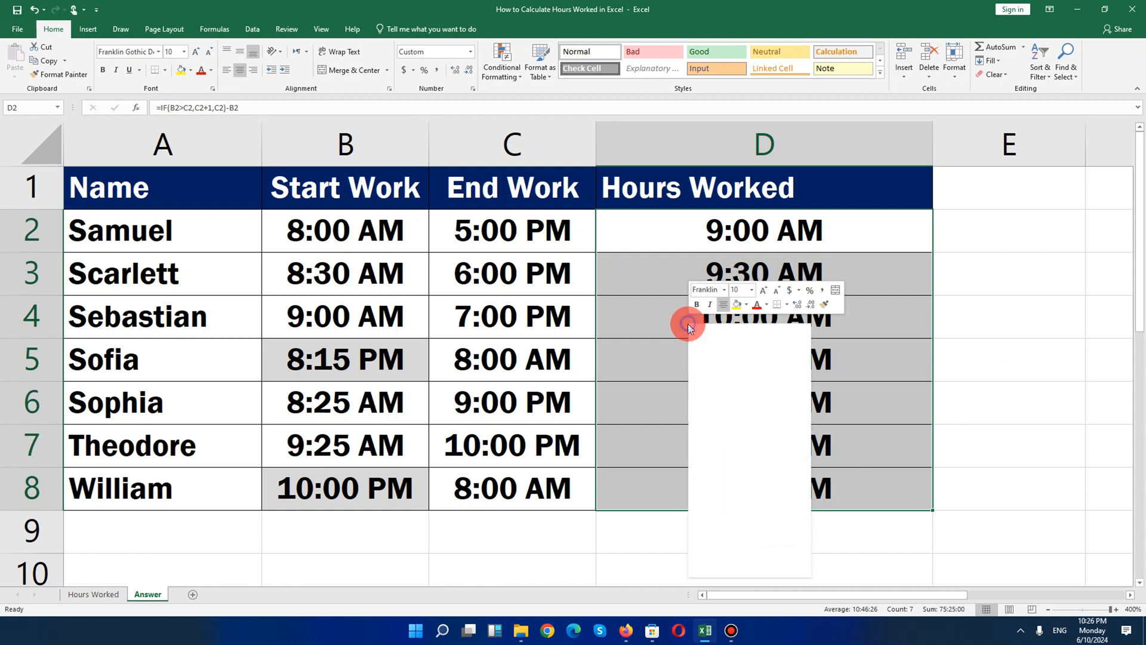
{"action": "left_click", "coordinate": [751, 527]}
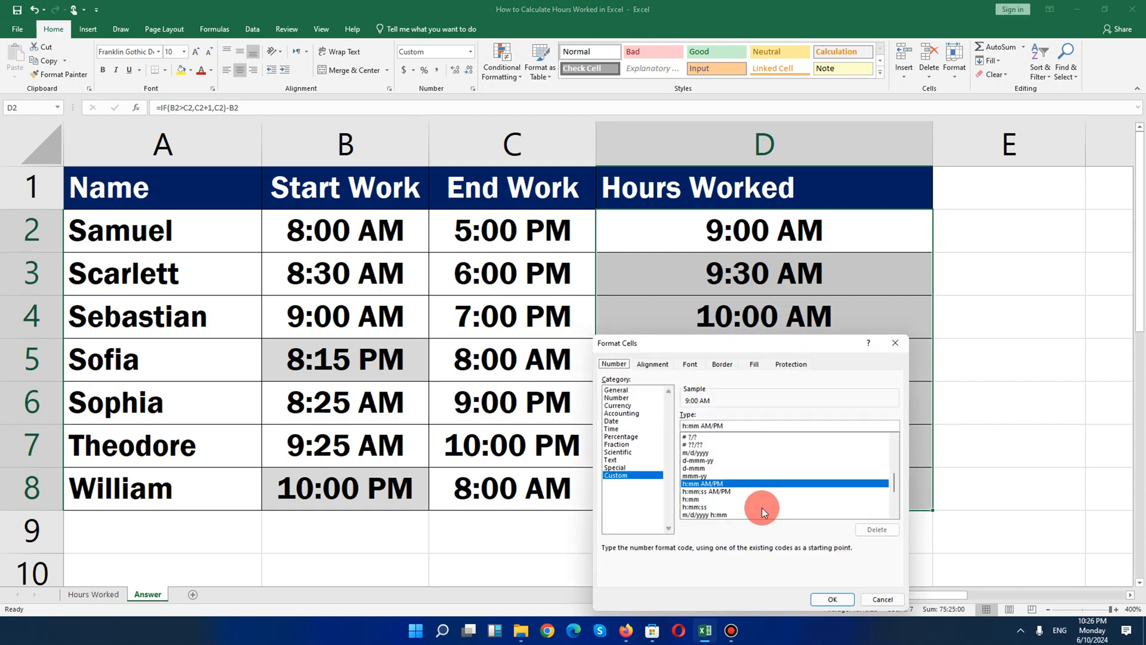
{"action": "left_click_drag", "start_coordinate": [677, 340], "coordinate": [465, 171]}
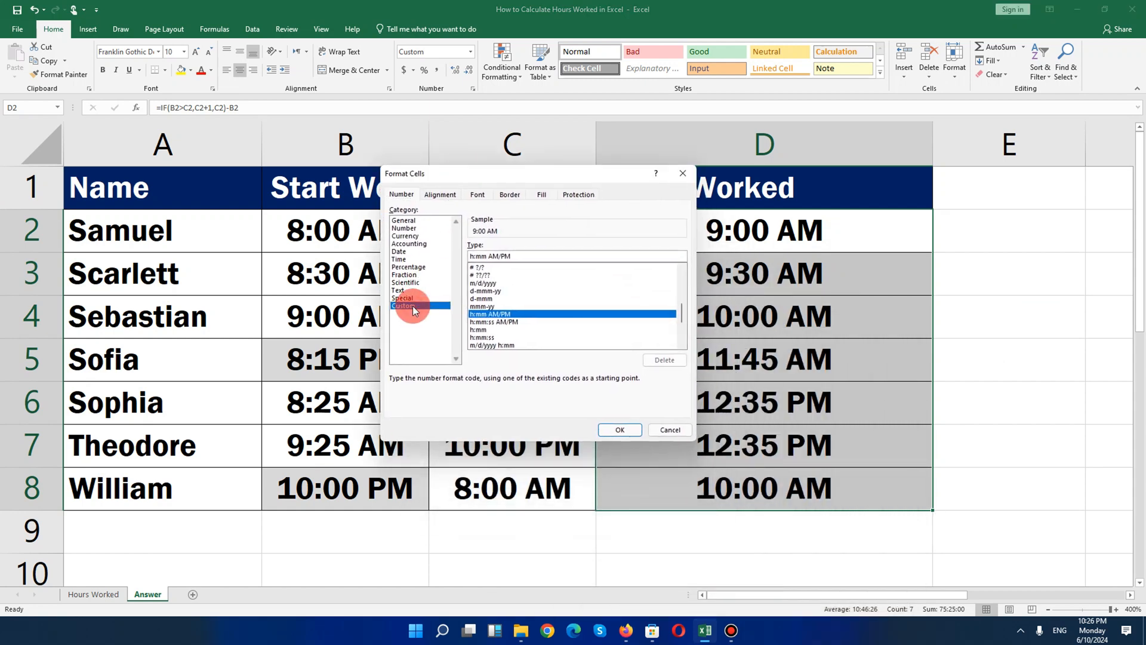
{"action": "left_click", "coordinate": [469, 256]}
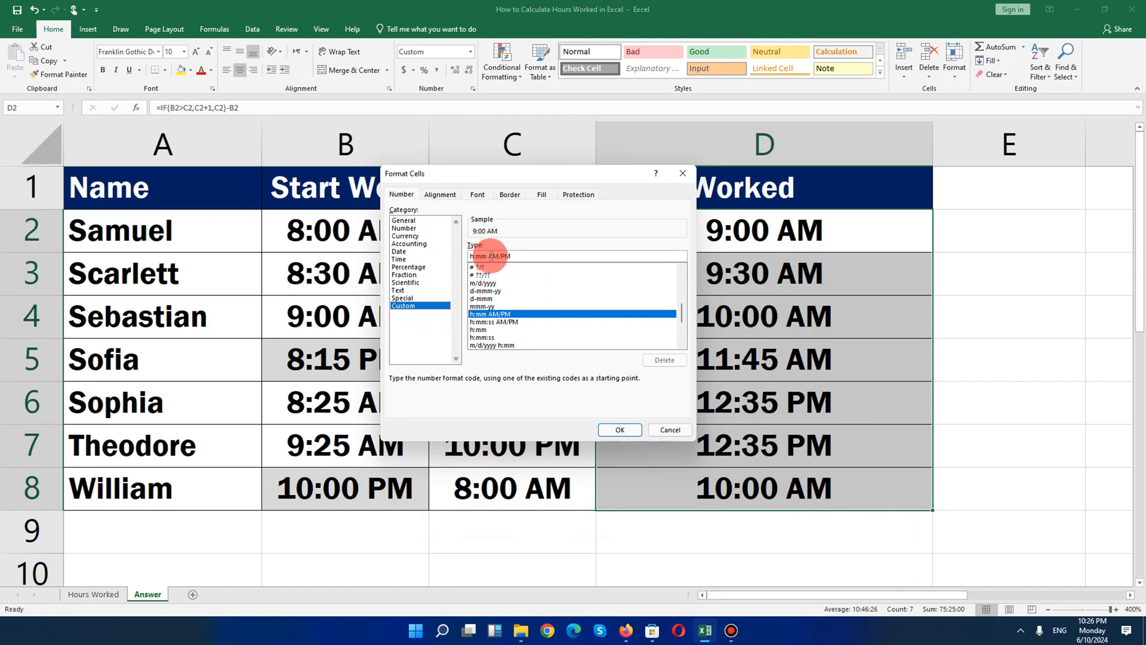
{"action": "left_click", "coordinate": [518, 256]}
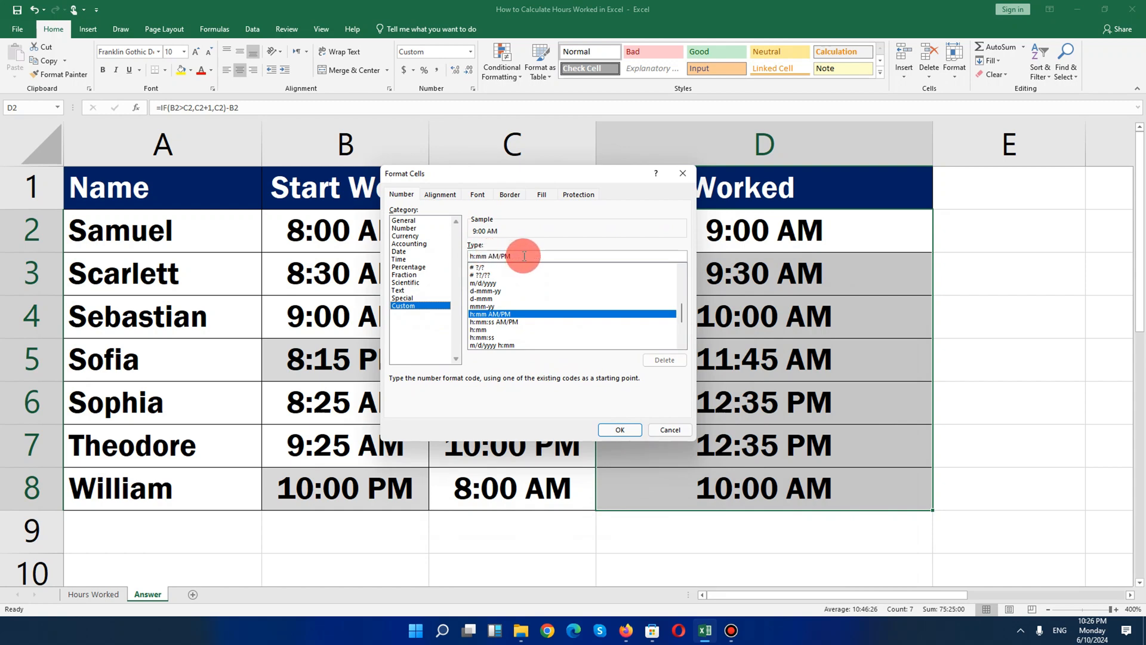
{"action": "key", "text": "BackSpace"}
{"action": "key", "text": "BackSpace"}
{"action": "key", "text": "BackSpace"}
{"action": "key", "text": "BackSpace"}
{"action": "key", "text": "BackSpace"}
{"action": "key", "text": "BackSpace"}
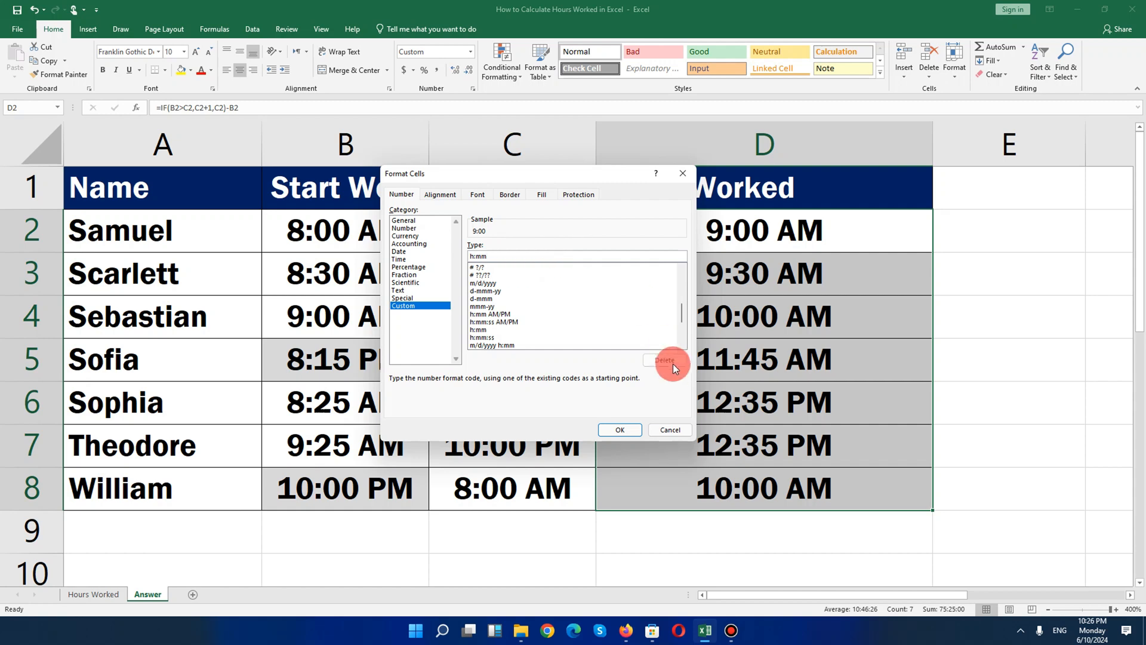
{"action": "left_click", "coordinate": [632, 428]}
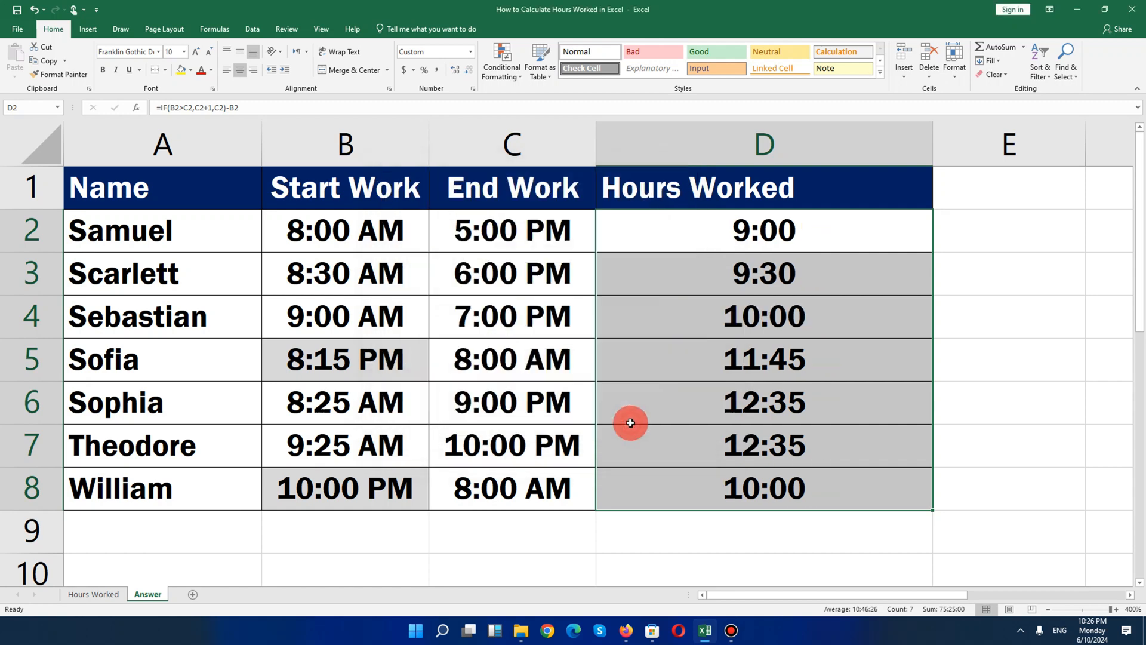
{"action": "left_click", "coordinate": [812, 261]}
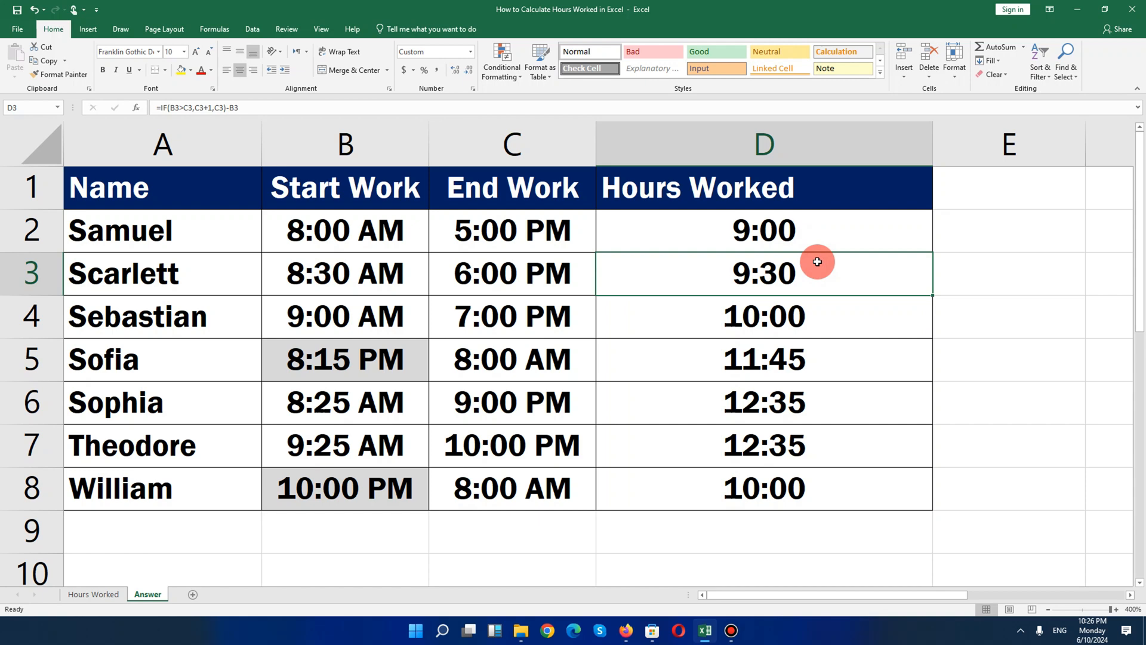